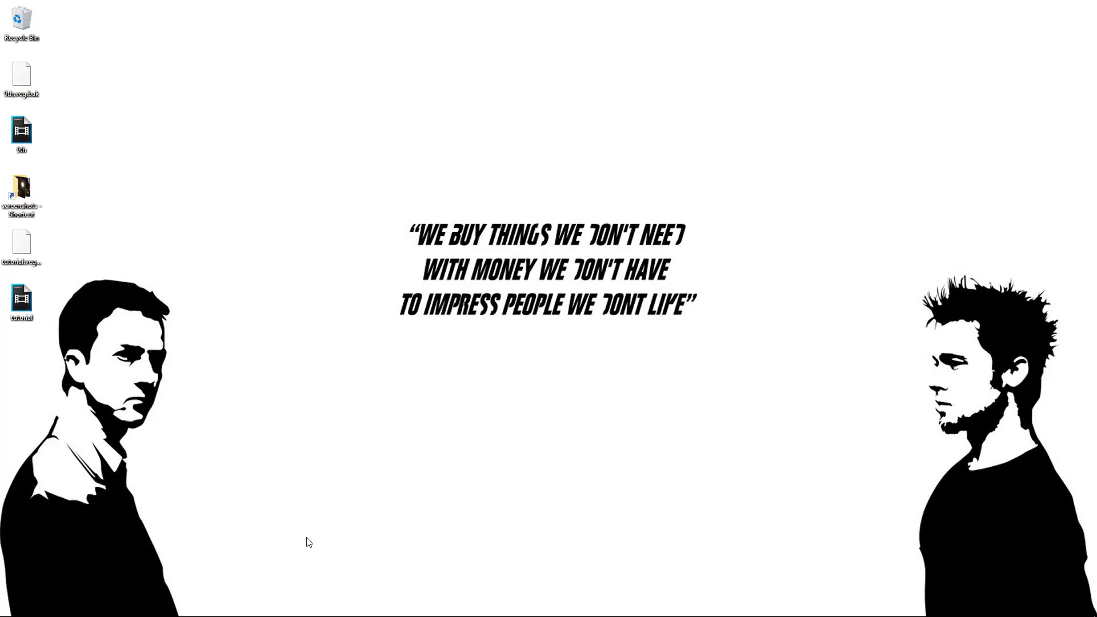
- Bring Chrome back and return to the No Man's Sky Mods listing, selecting its address
mouse_move(223, 616)
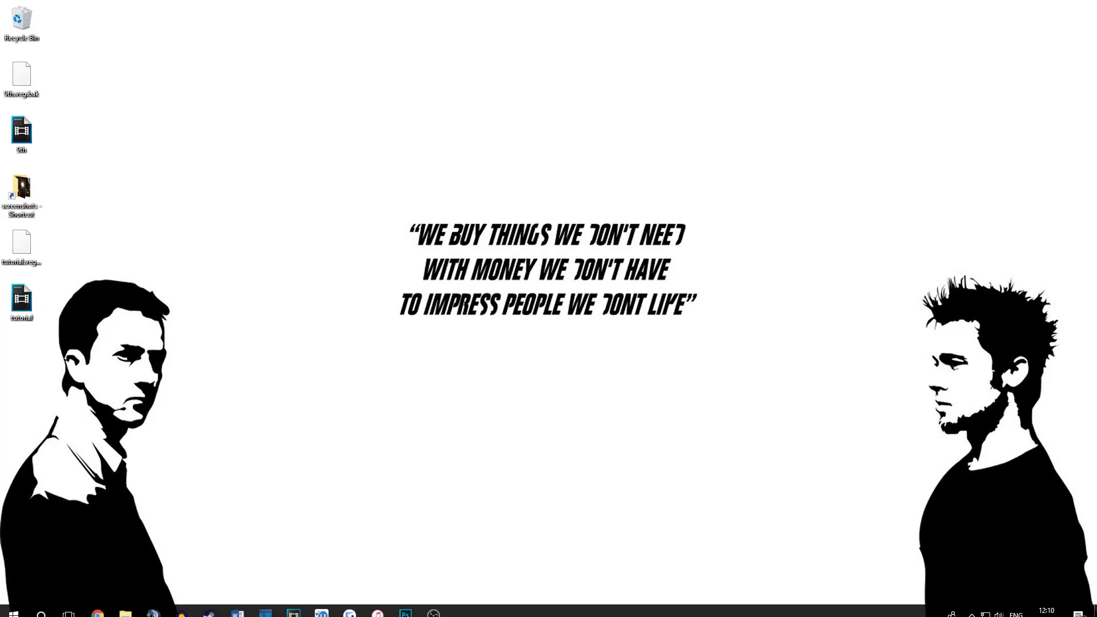
left_click(101, 613)
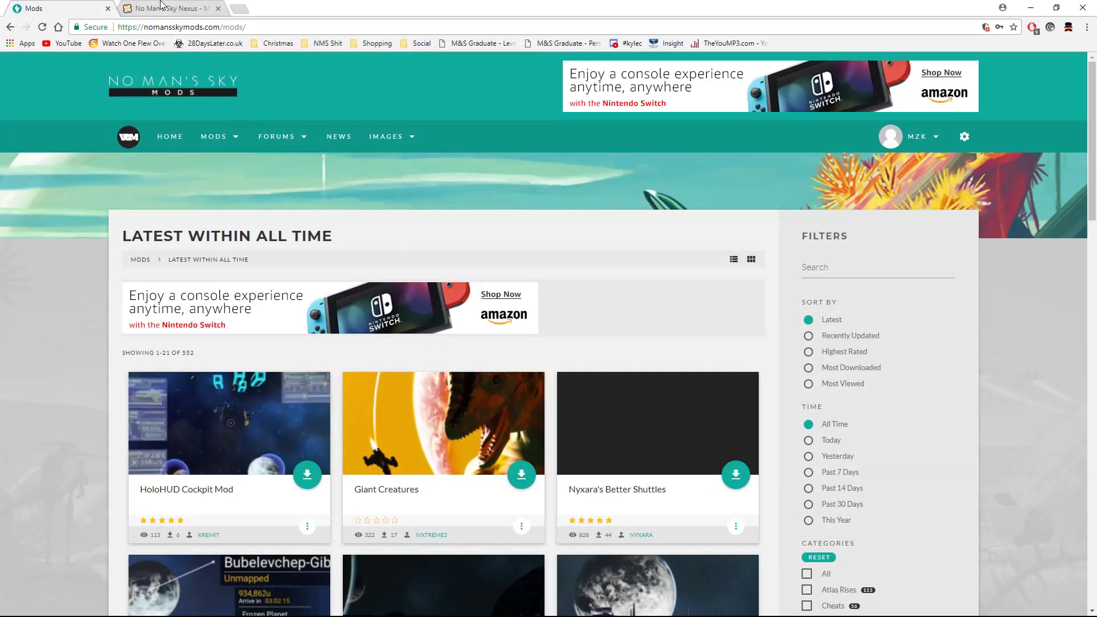
left_click(172, 8)
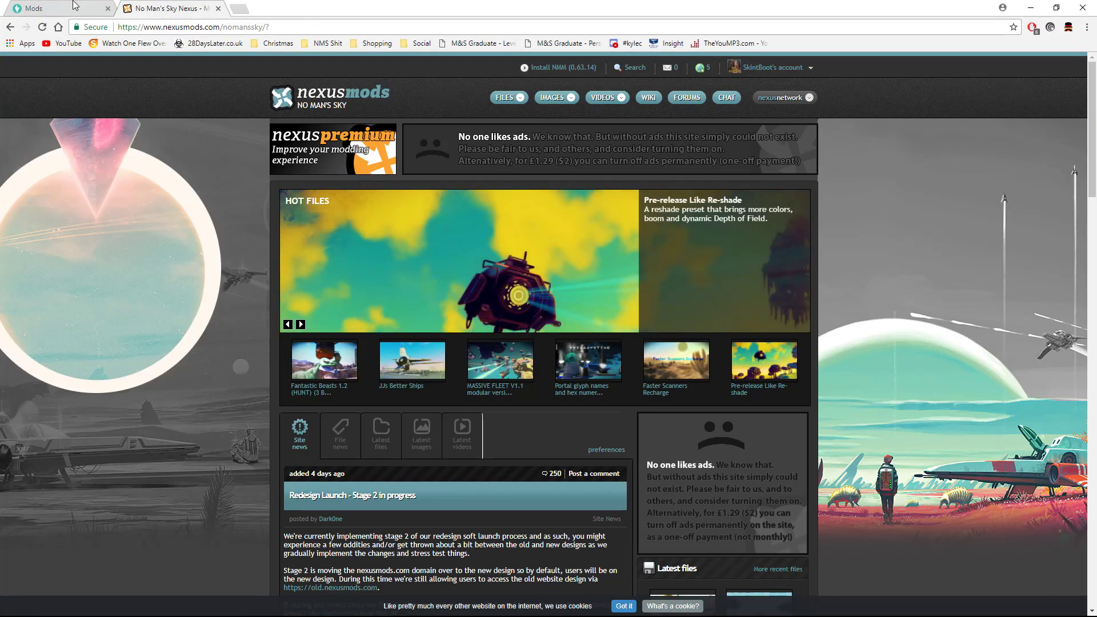
left_click(55, 5)
left_click(149, 25)
left_click(264, 25)
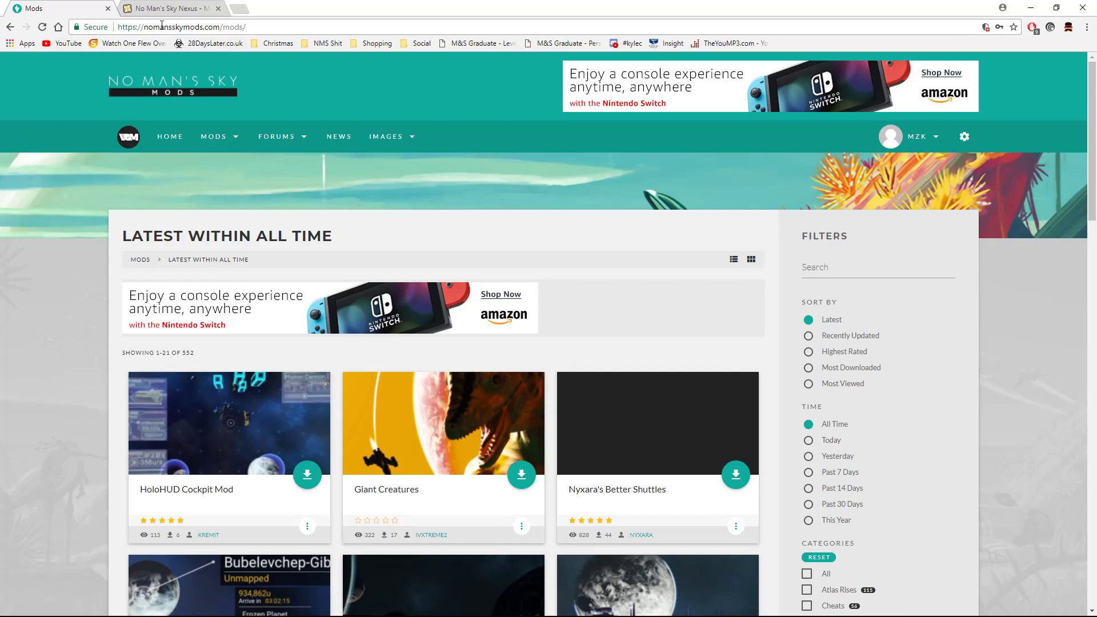
- Compare the Nexus Mods and No Man's Sky Mods tabs, ending on the Nexus home page
left_click(169, 8)
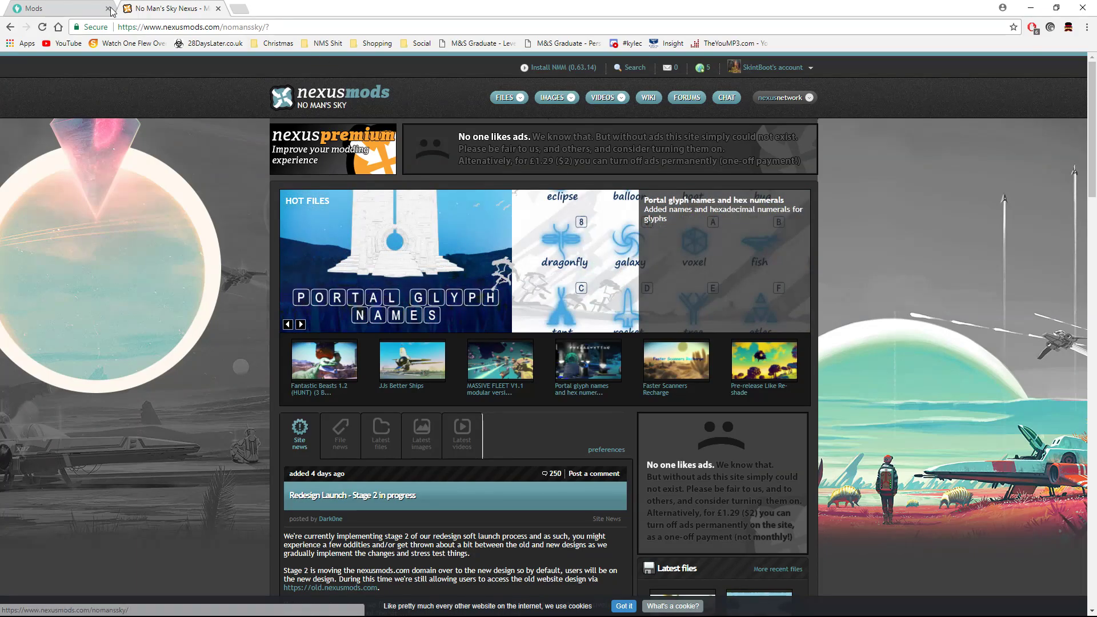
left_click(62, 8)
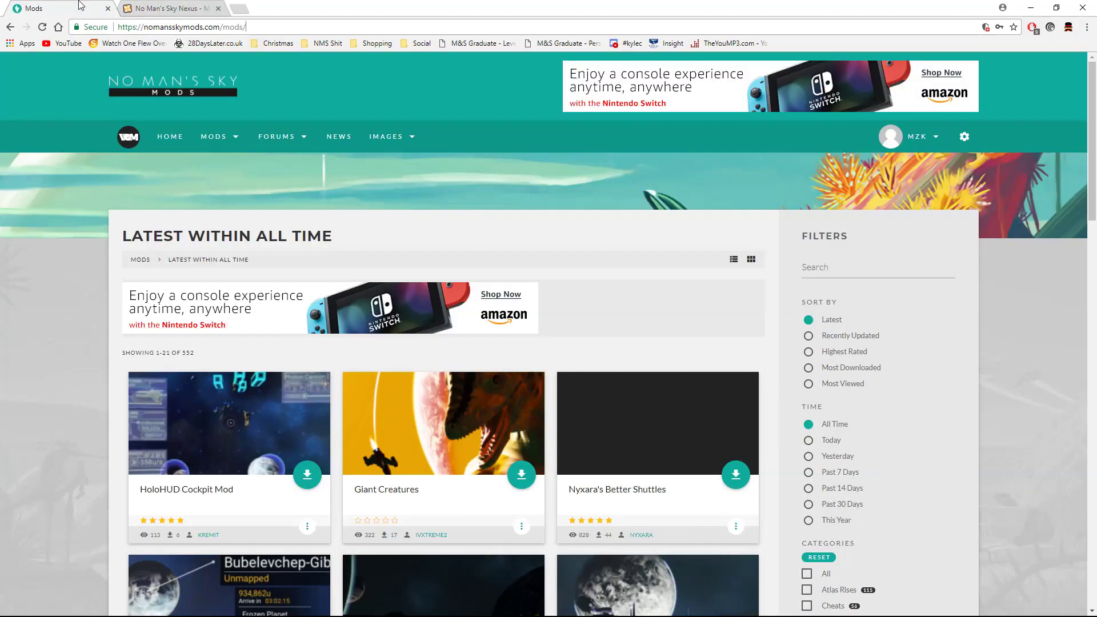
left_click(165, 8)
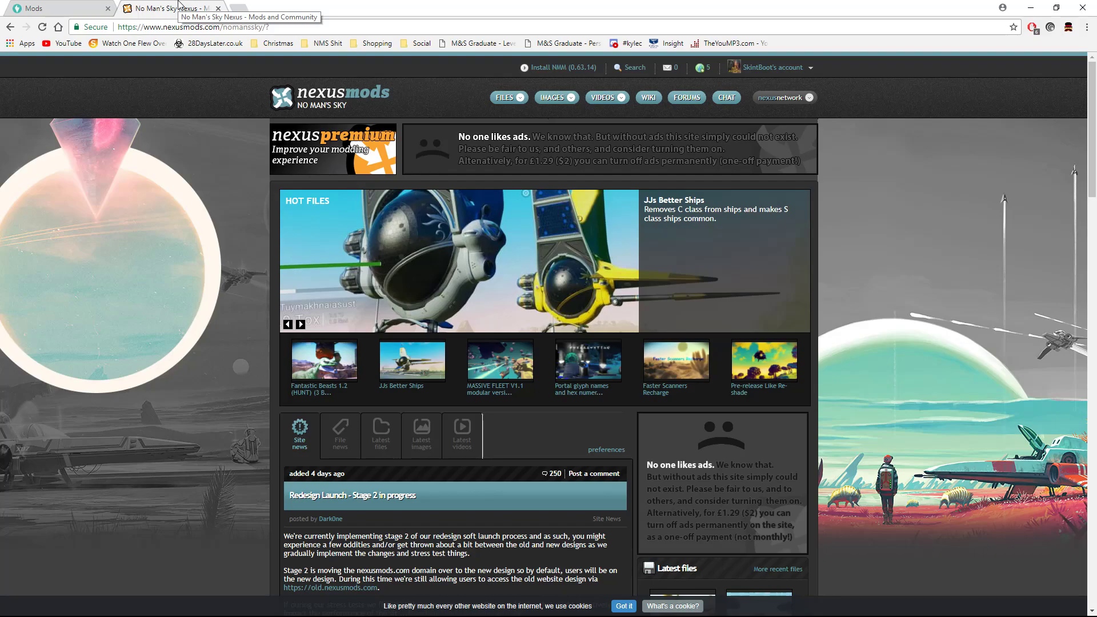
left_click(86, 8)
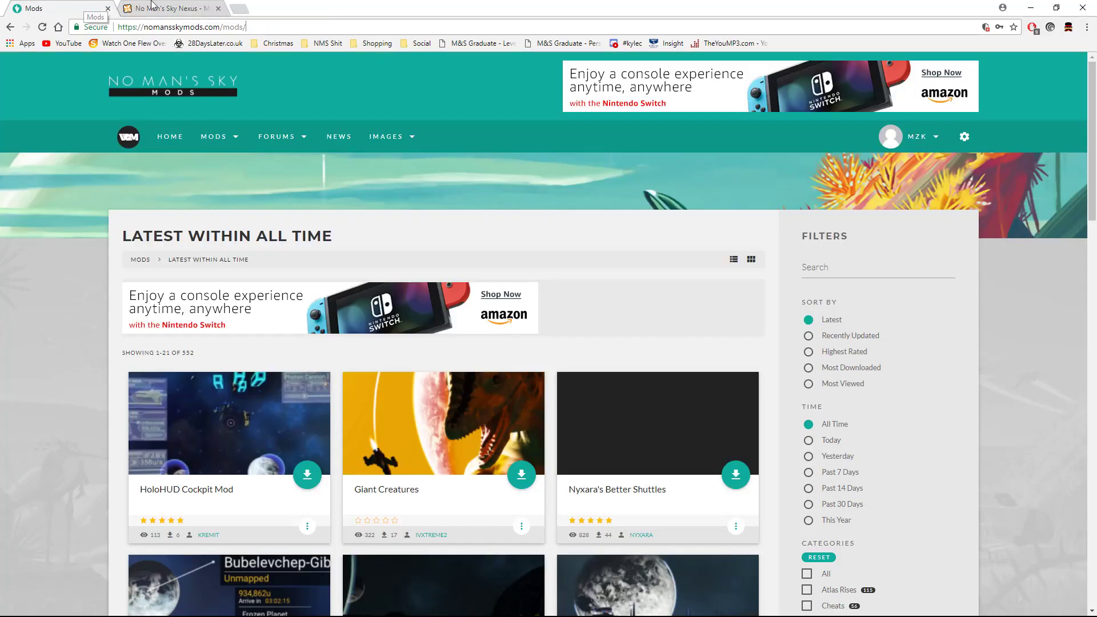
left_click(152, 6)
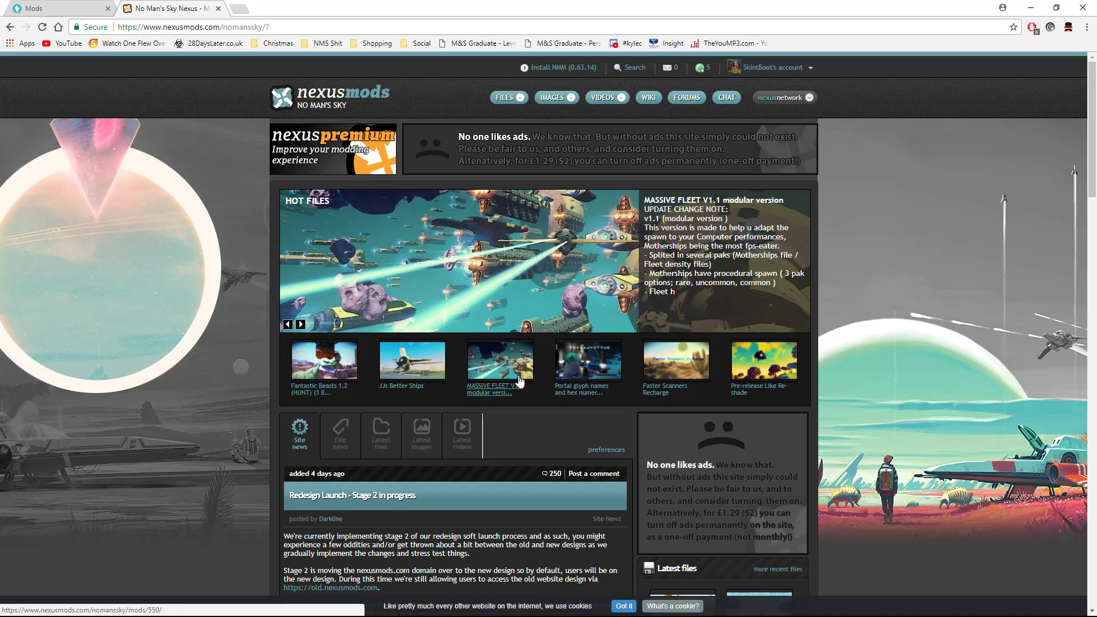
left_click(63, 8)
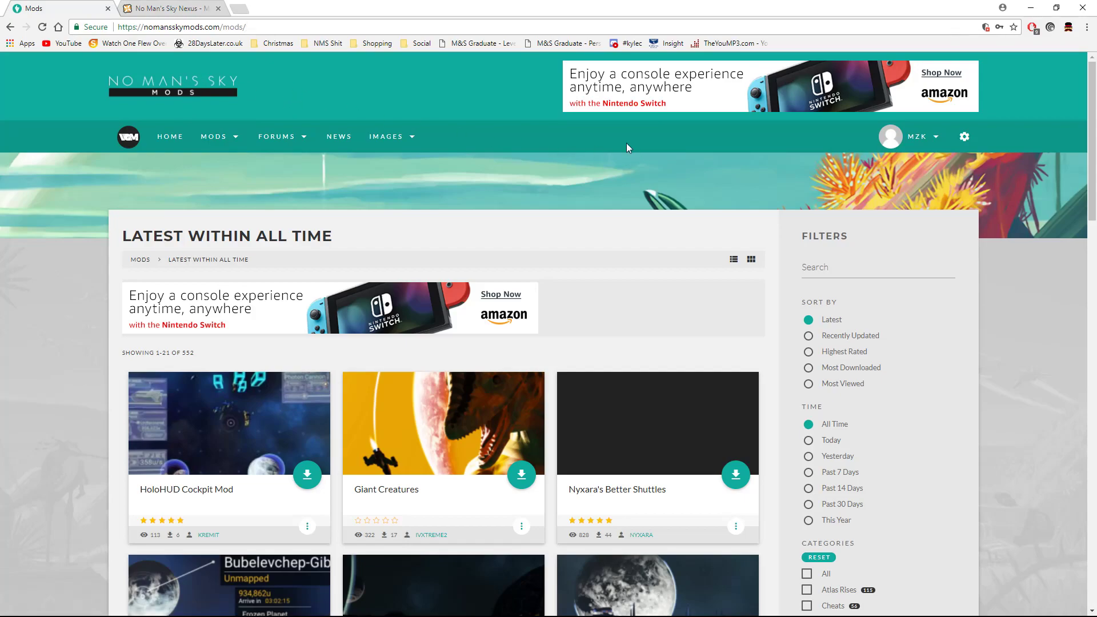
left_click(152, 8)
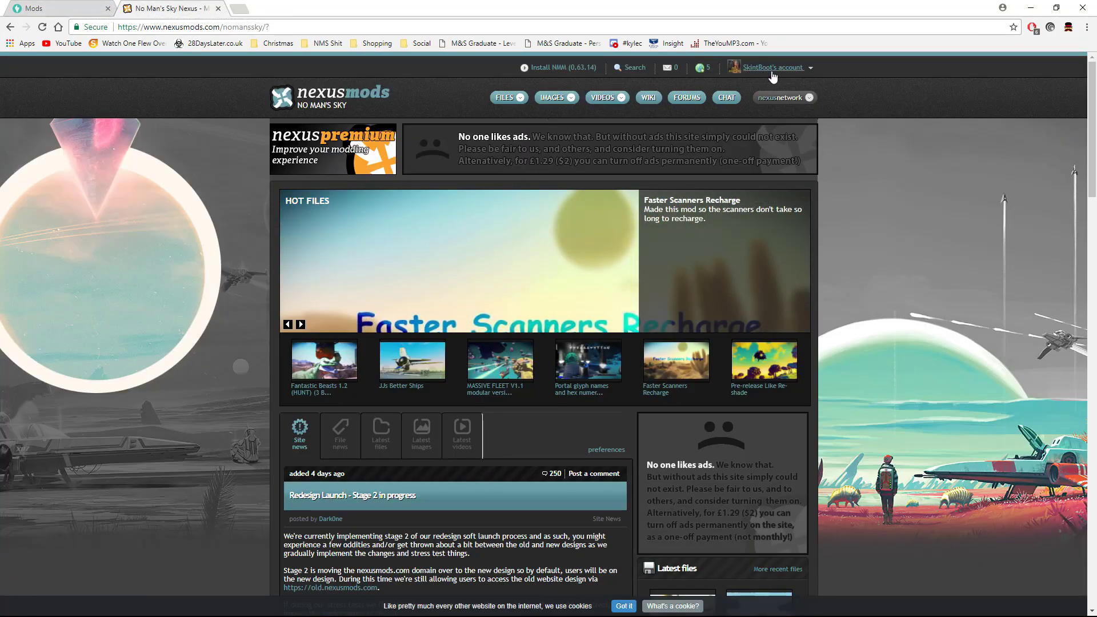
left_click(109, 4)
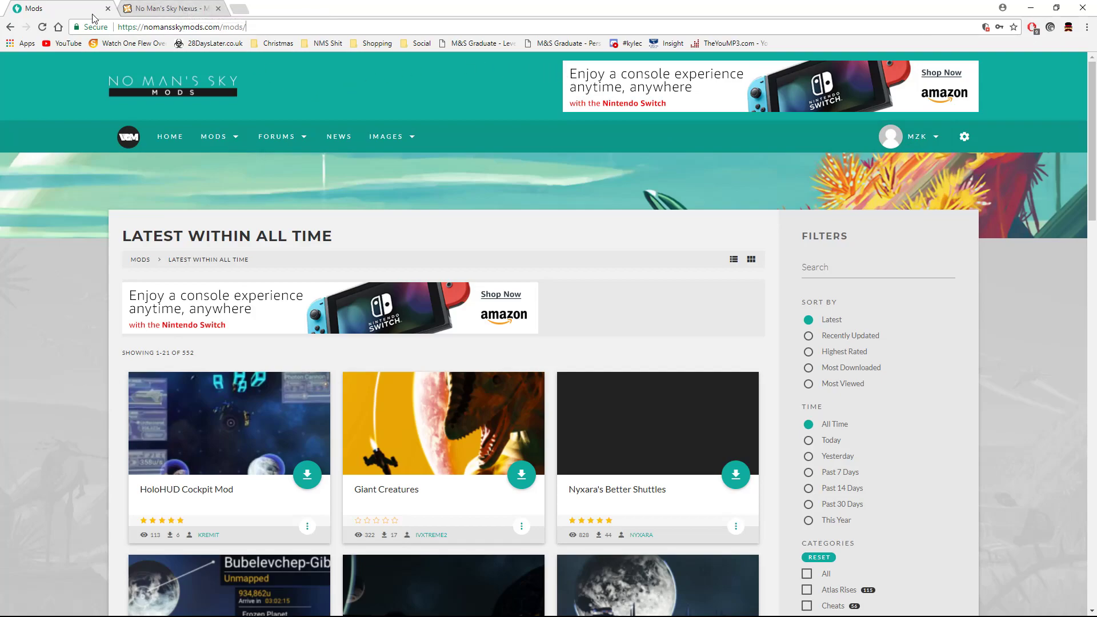
left_click(147, 8)
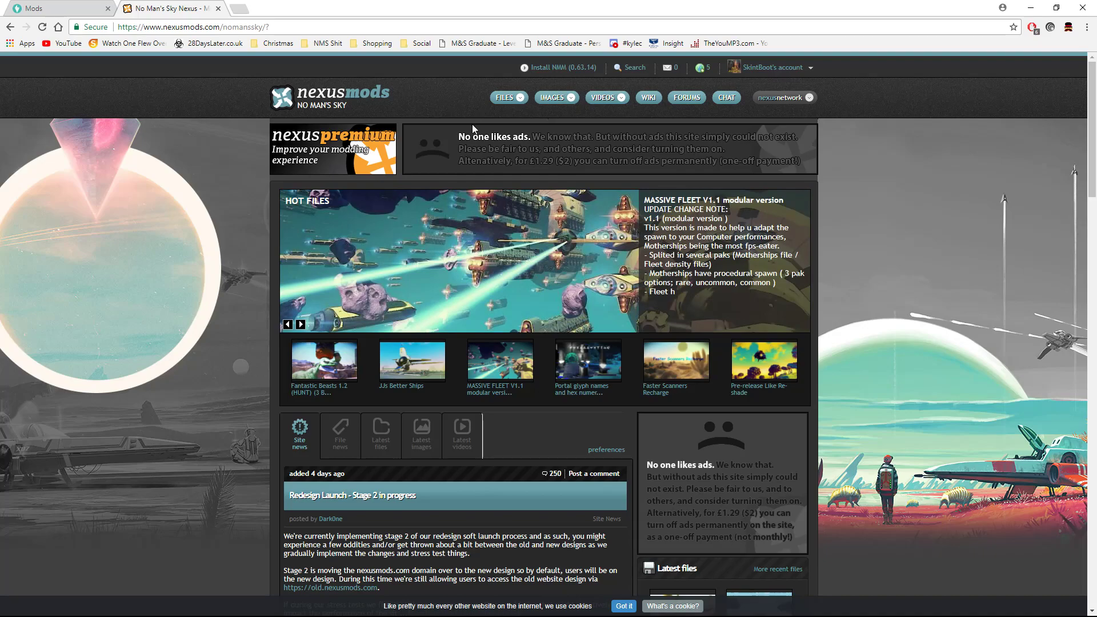
- Open the Dark Space card from the Mods listing and read its version 1.37 installation notes
left_click(79, 7)
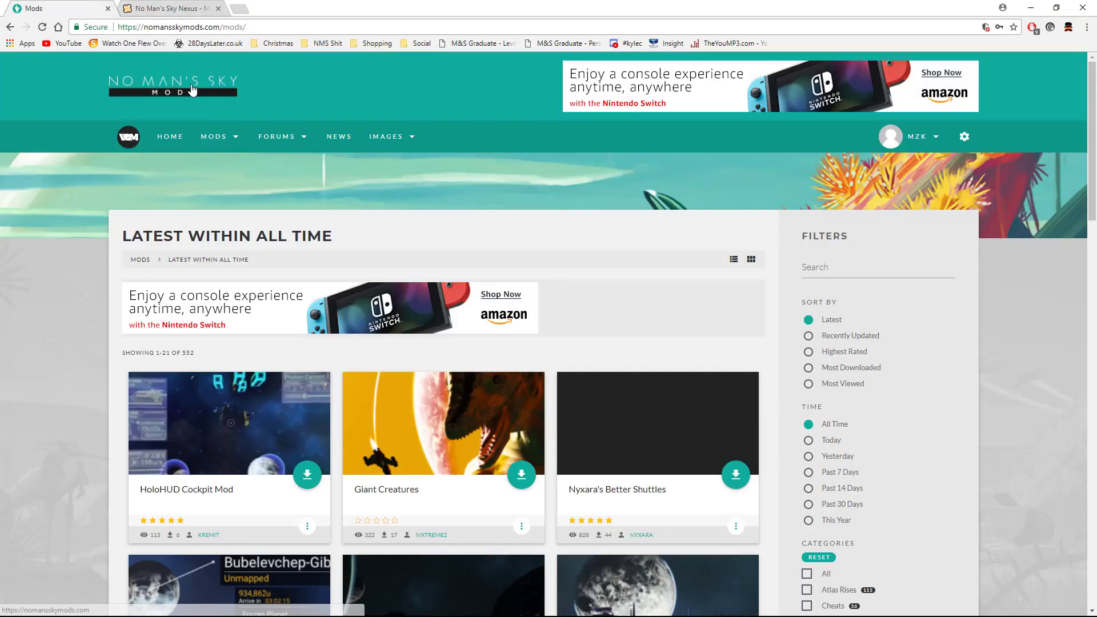
scroll(393, 149, "down", 10)
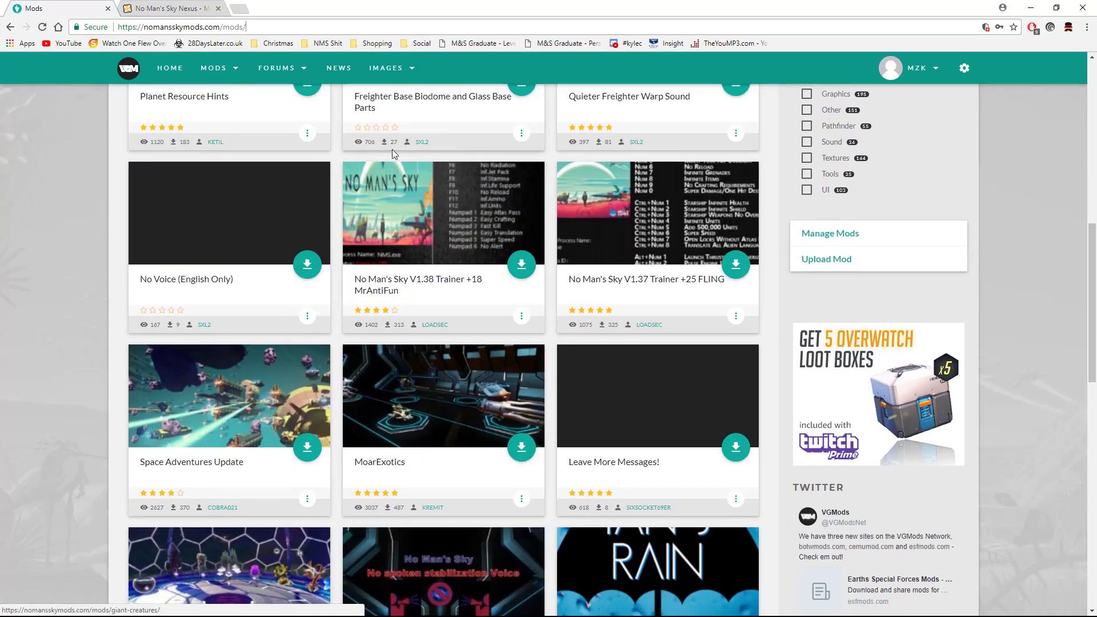
scroll(440, 163, "down", 12)
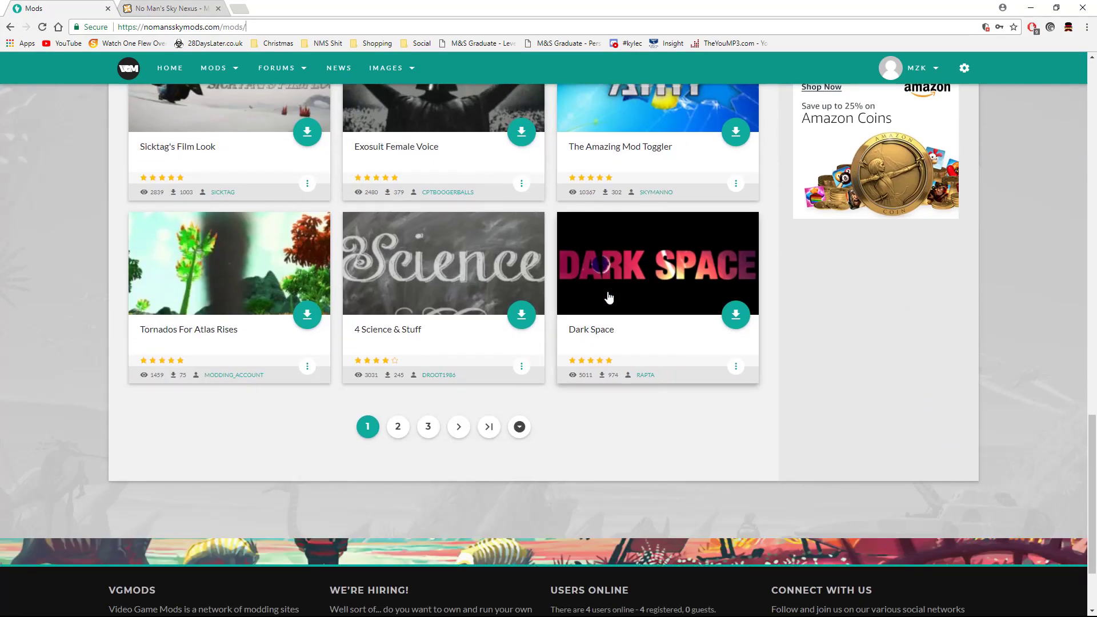
left_click(589, 330)
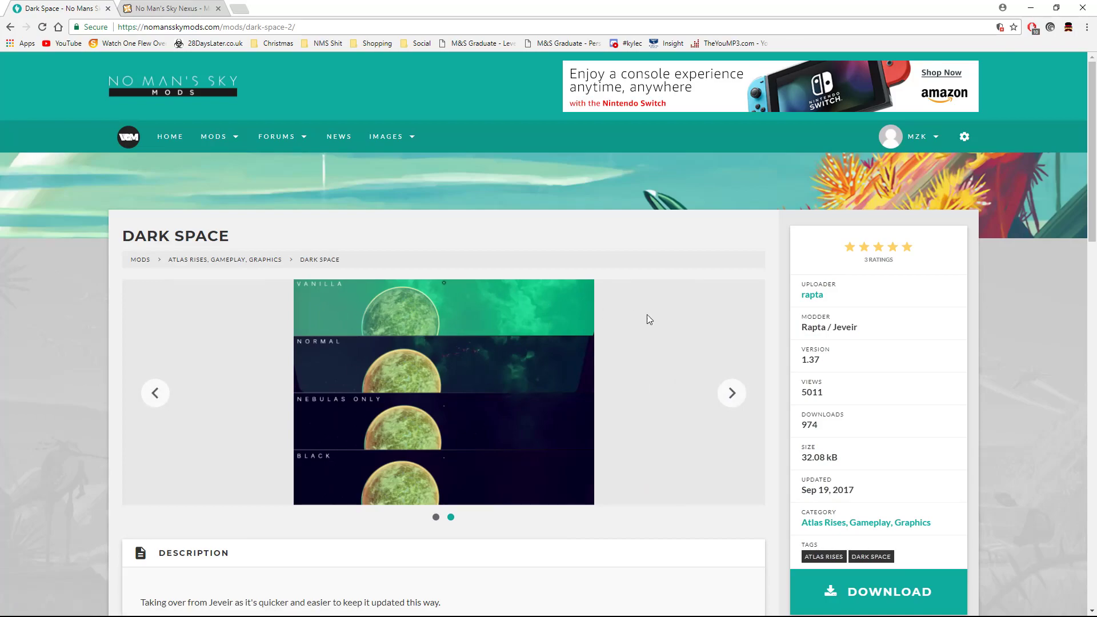
scroll(846, 345, "down", 2)
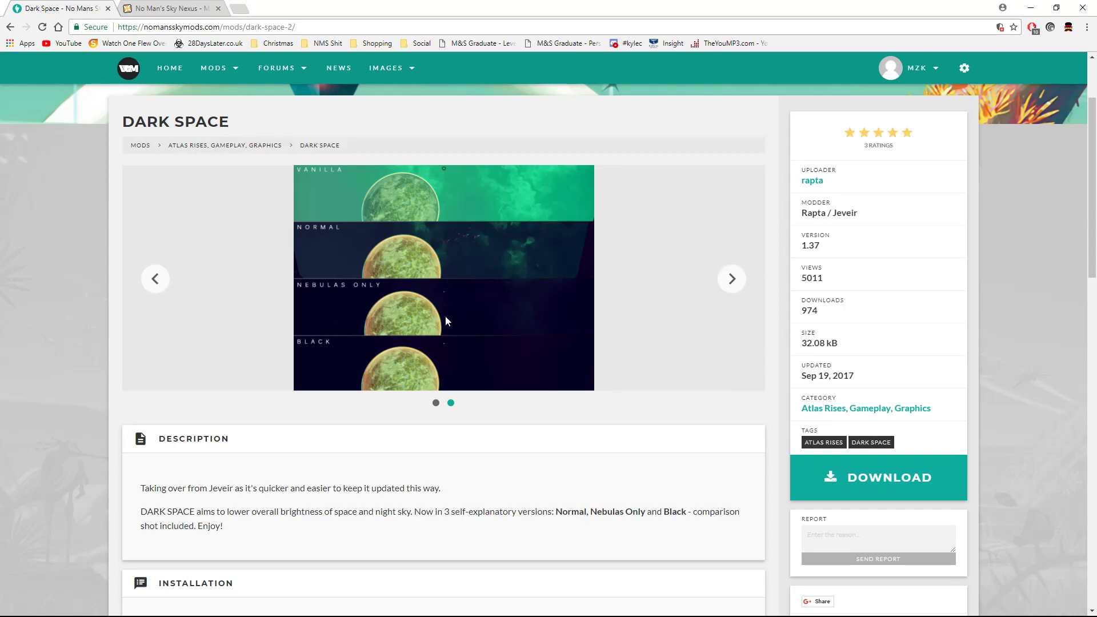
scroll(446, 321, "up", 2)
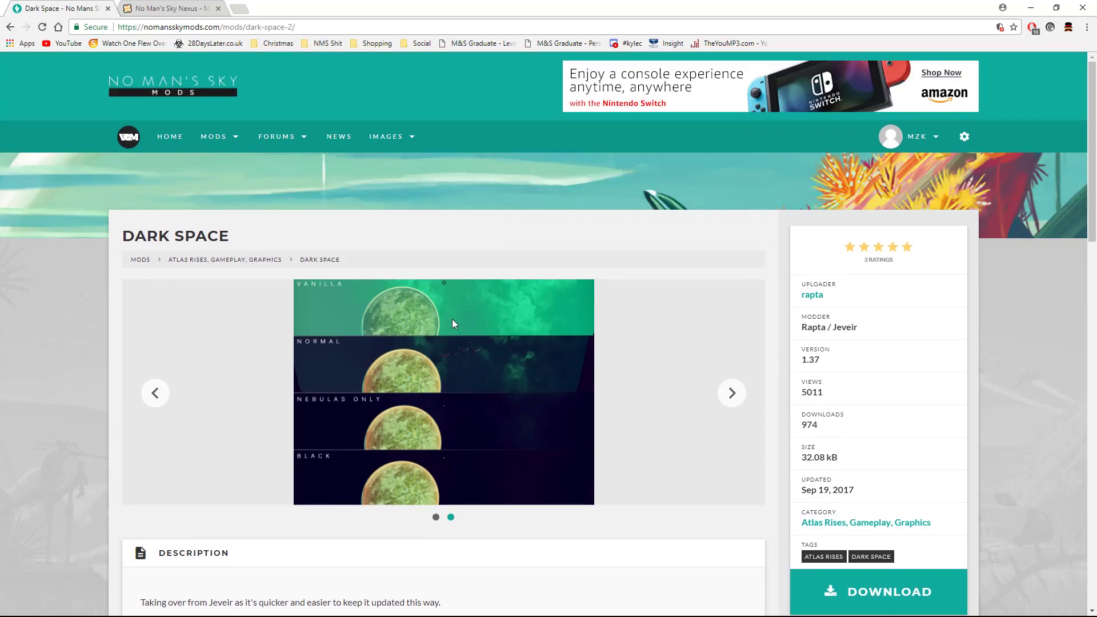
scroll(415, 396, "down", 3)
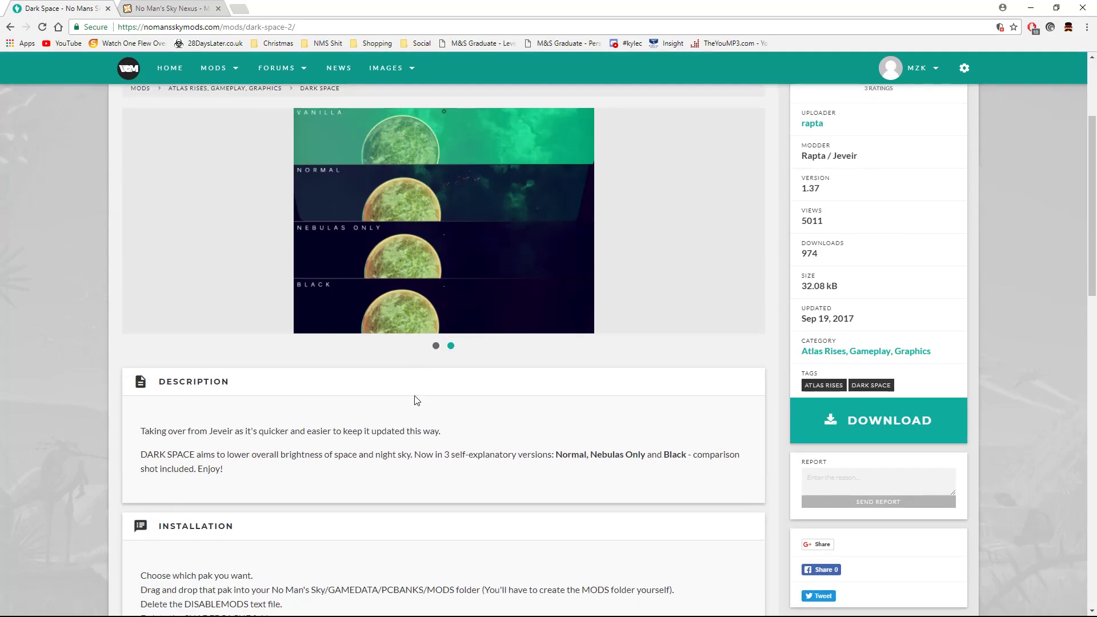
scroll(290, 451, "down", 2)
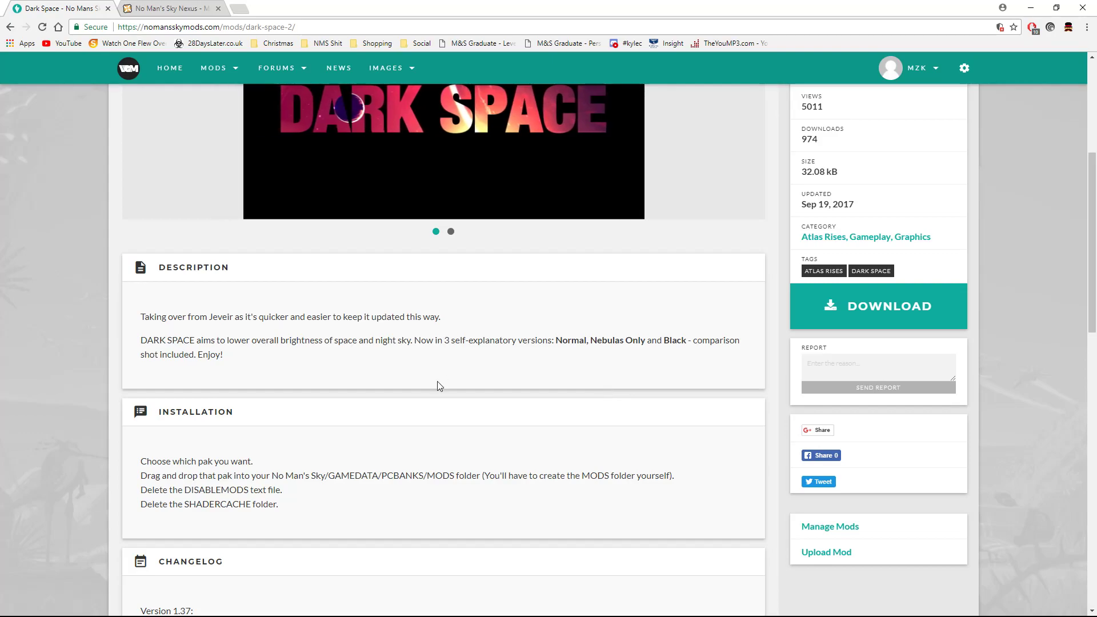
scroll(512, 306, "up", 4)
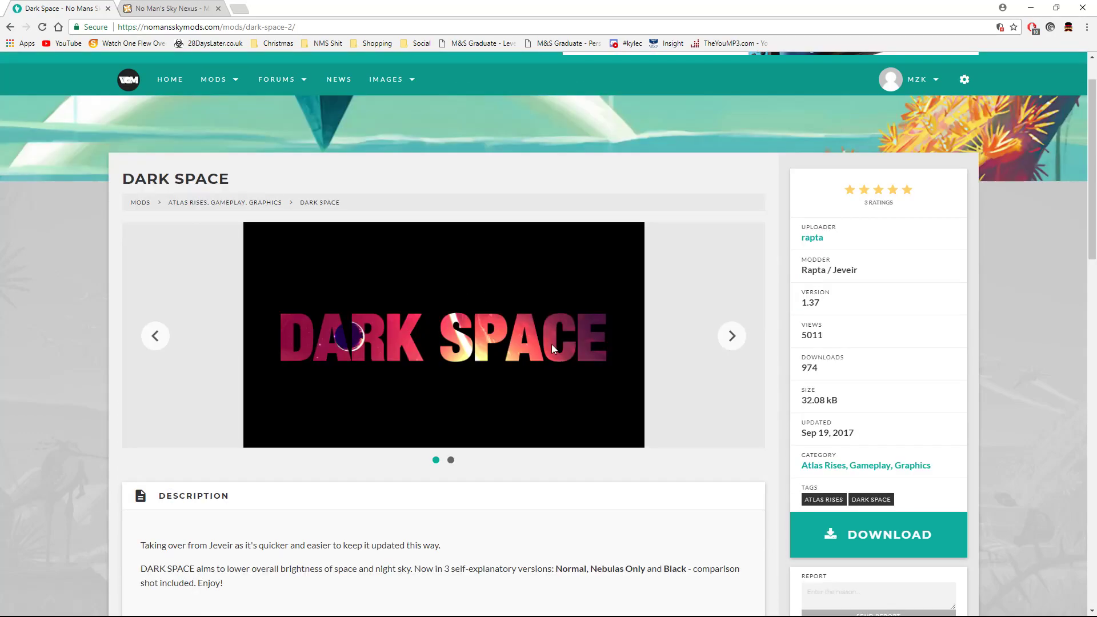
- Download the Dark Space mod and show Dark-Space (1).zip in its folder
left_click(884, 535)
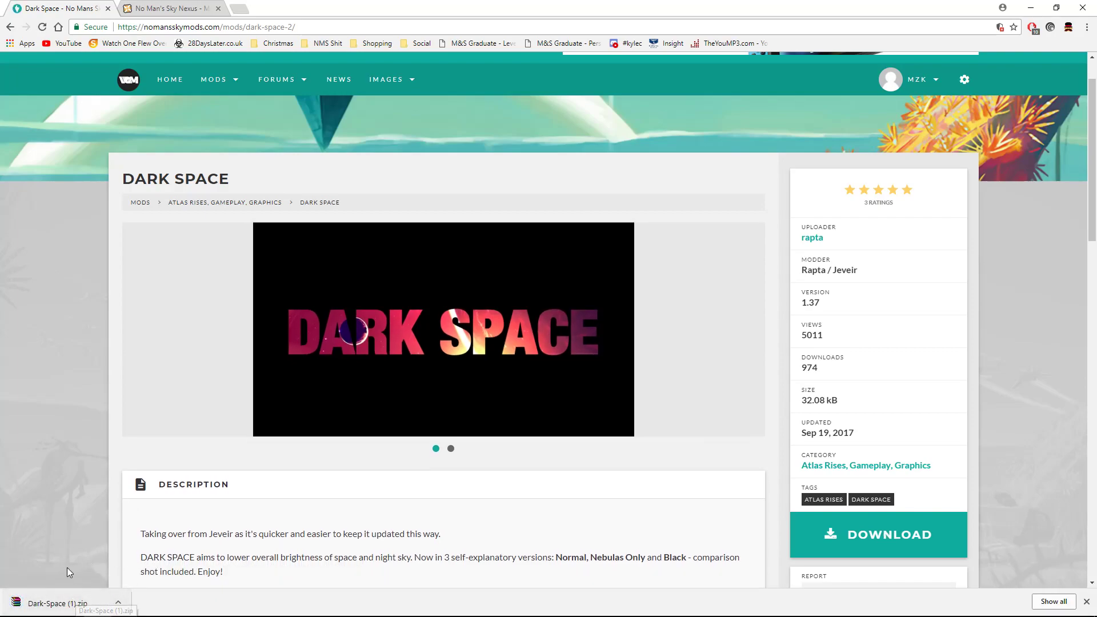
right_click(78, 605)
left_click(100, 578)
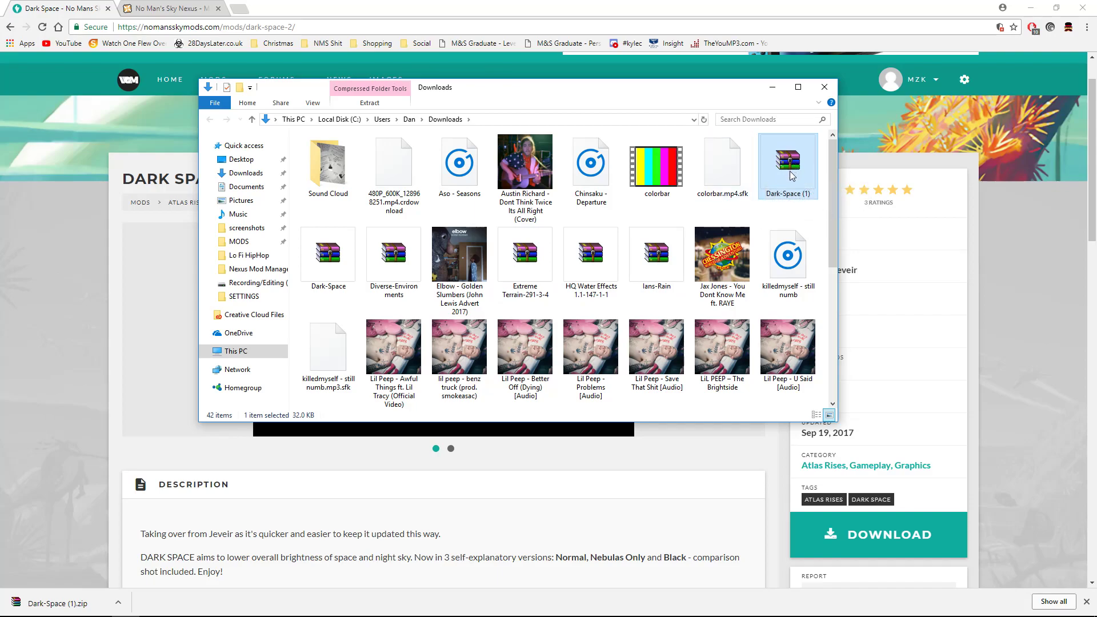
- Move Dark-Space (1).zip to the Desktop and minimize the browser
right_click(790, 171)
left_click(817, 331)
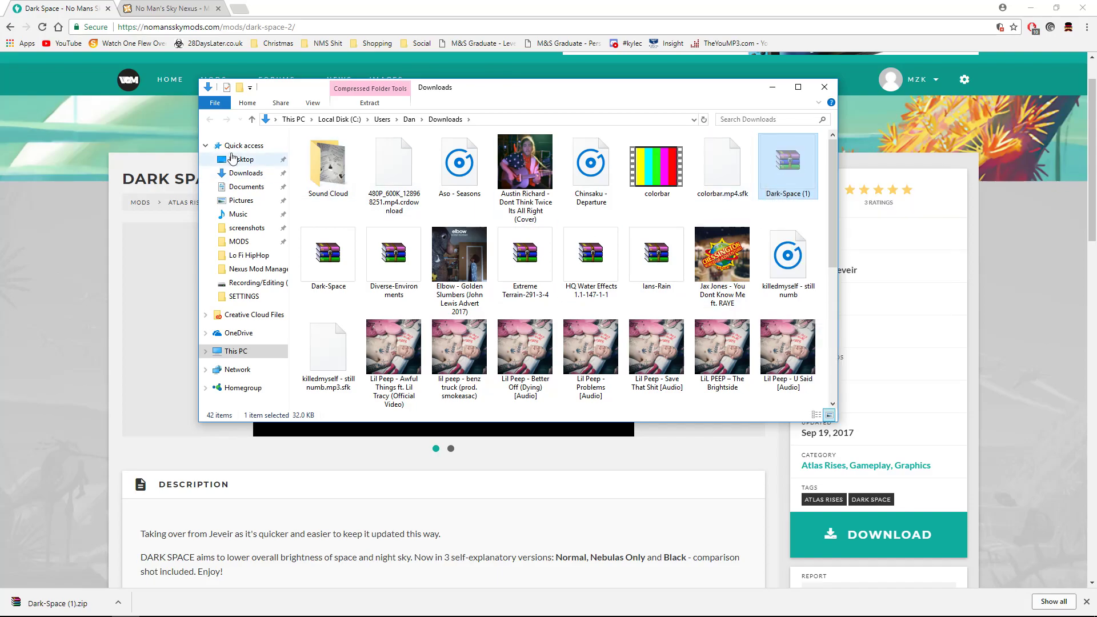
left_click(241, 159)
key("ctrl+v")
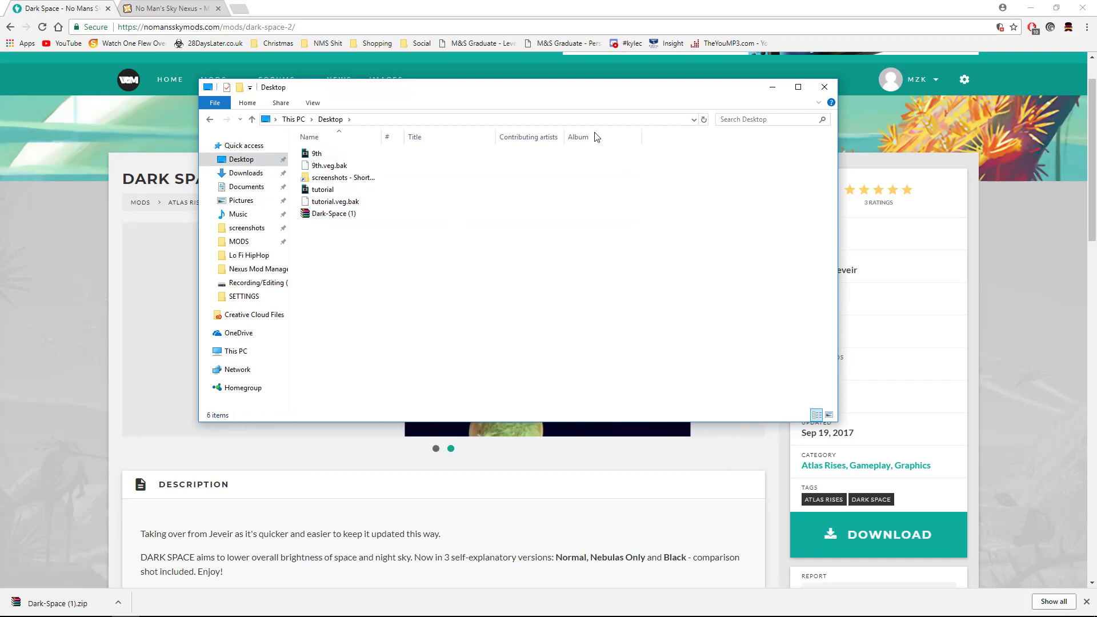
left_click(827, 88)
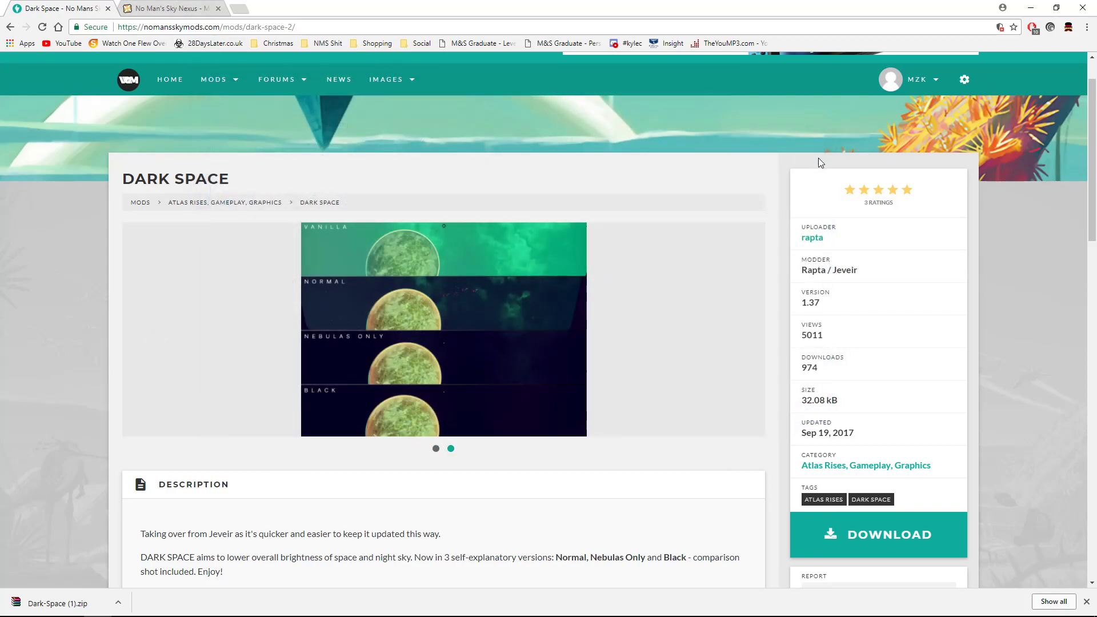
left_click(1030, 8)
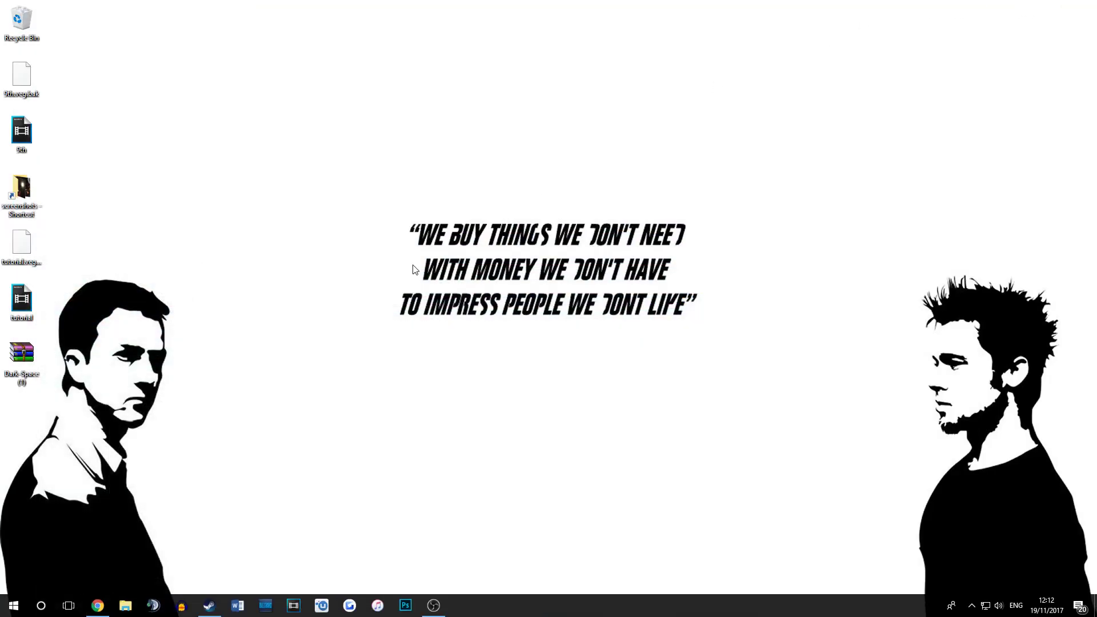
- Browse C:\Program Files (x86)\Steam\steamapps\common\No Man's Sky\GAMEDATA to the PCBANKS folder
left_click(129, 606)
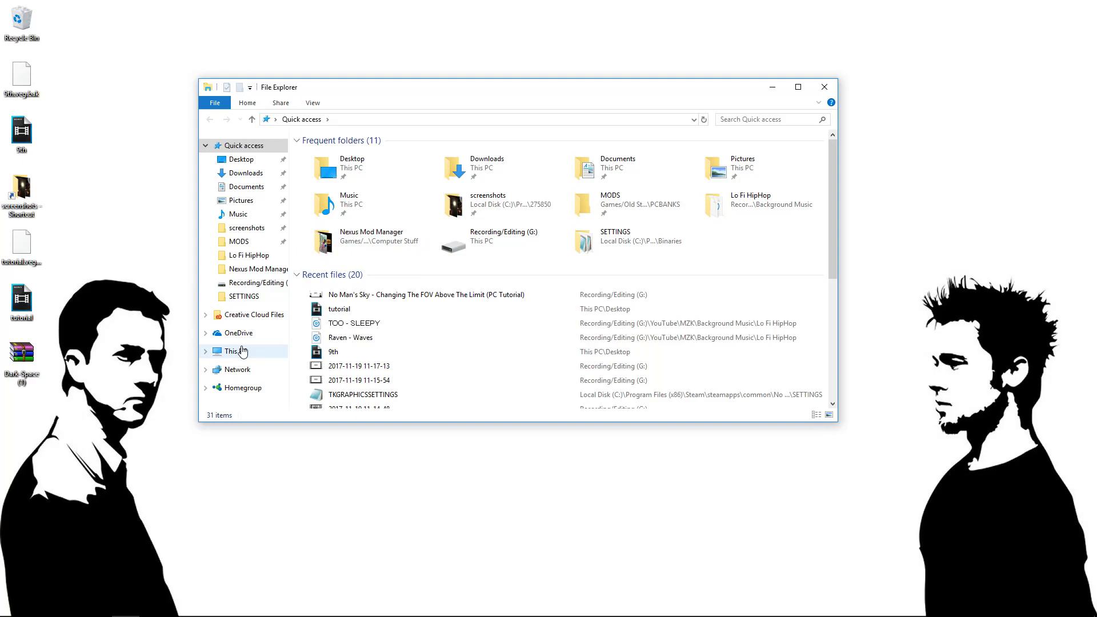
left_click(243, 351)
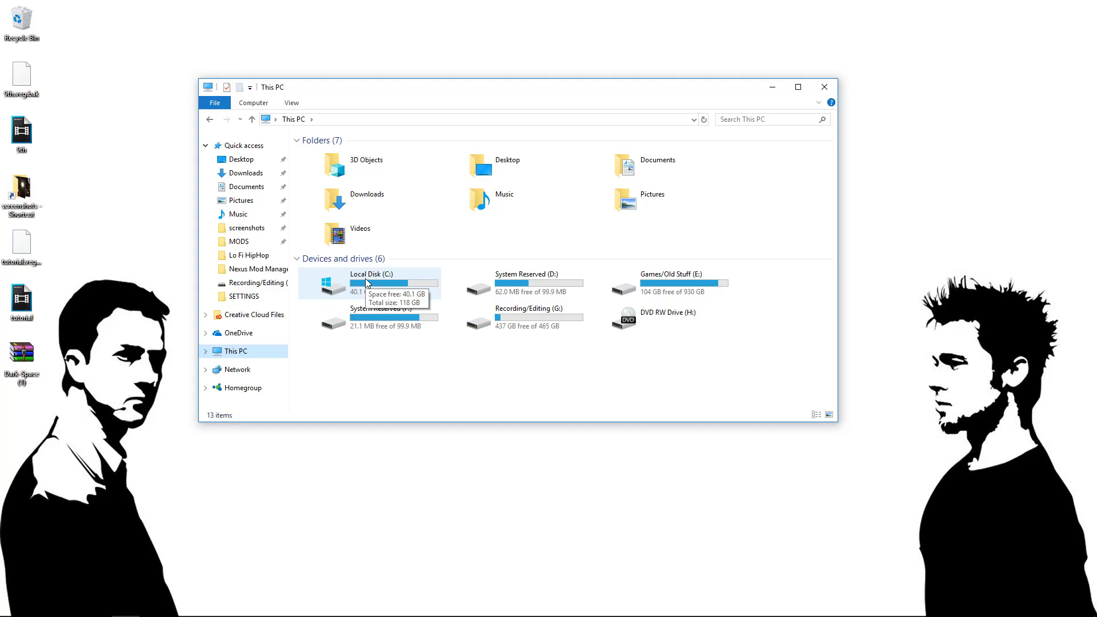
double_click(366, 280)
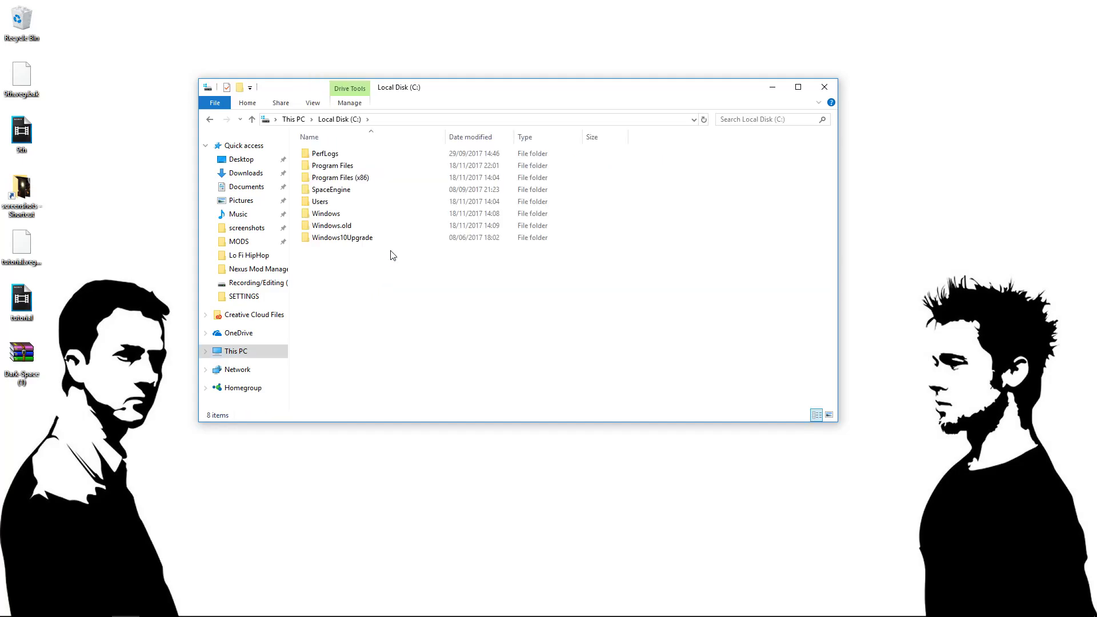
double_click(347, 182)
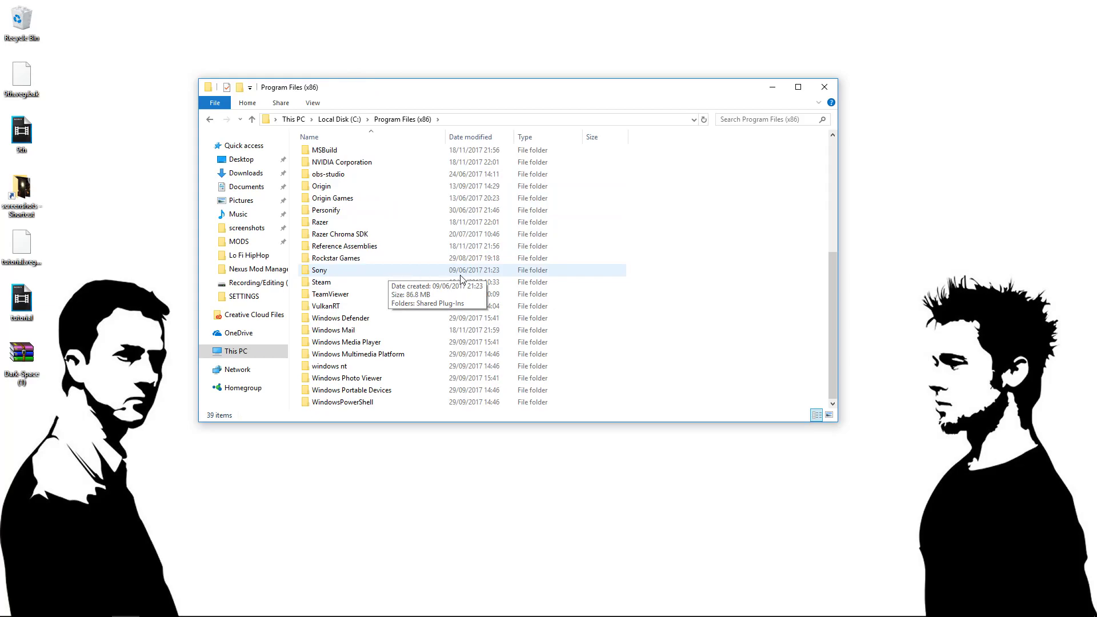
double_click(321, 282)
scroll(431, 233, "down", 3)
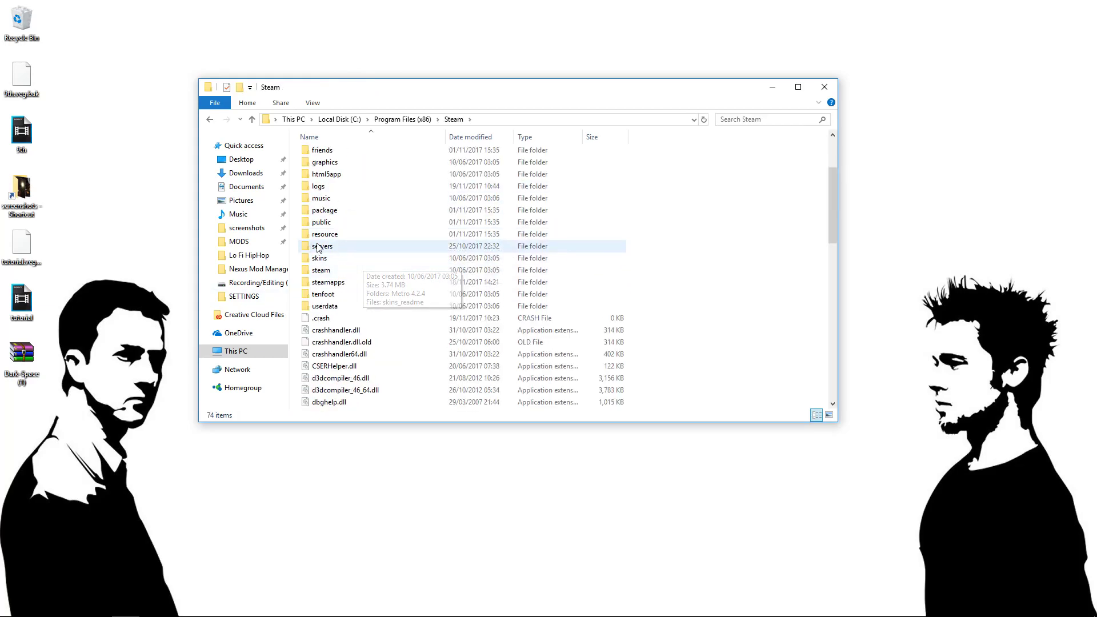
double_click(342, 284)
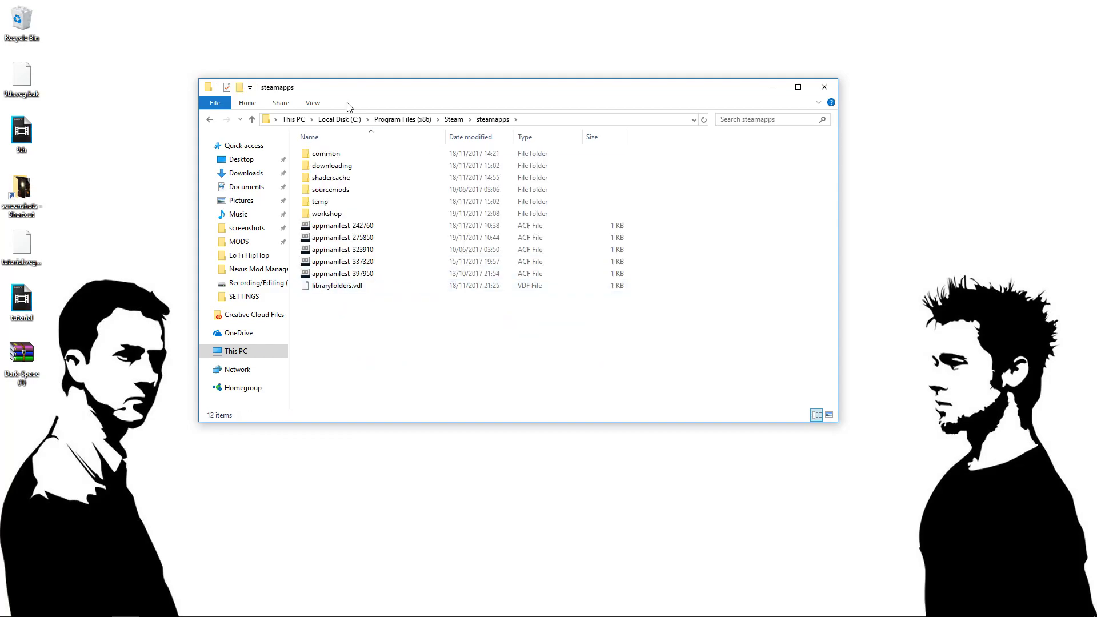
double_click(326, 155)
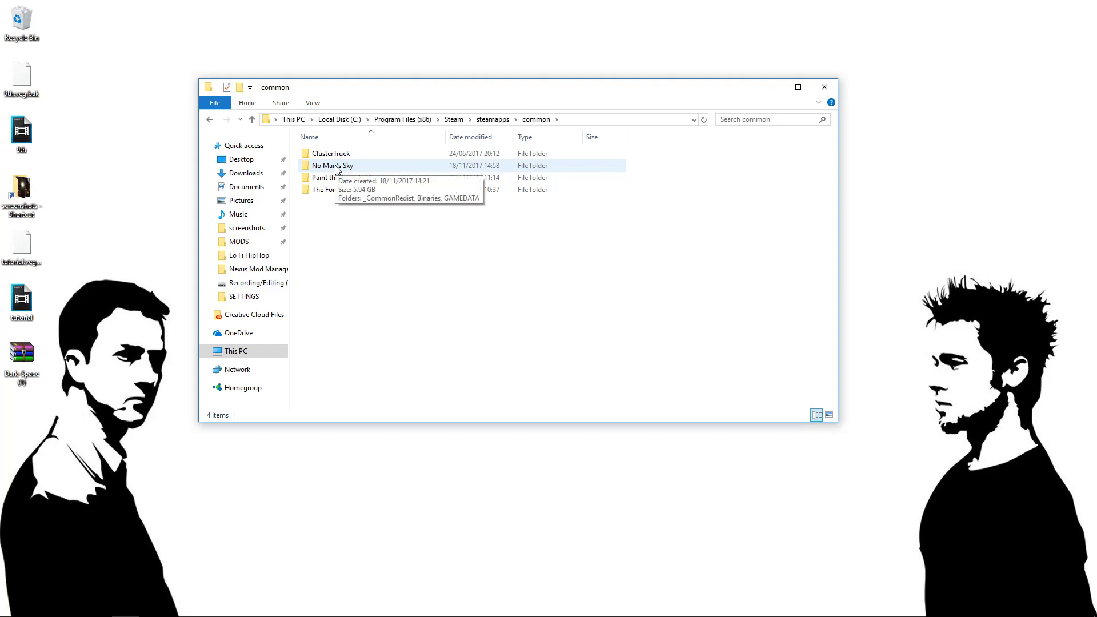
double_click(336, 167)
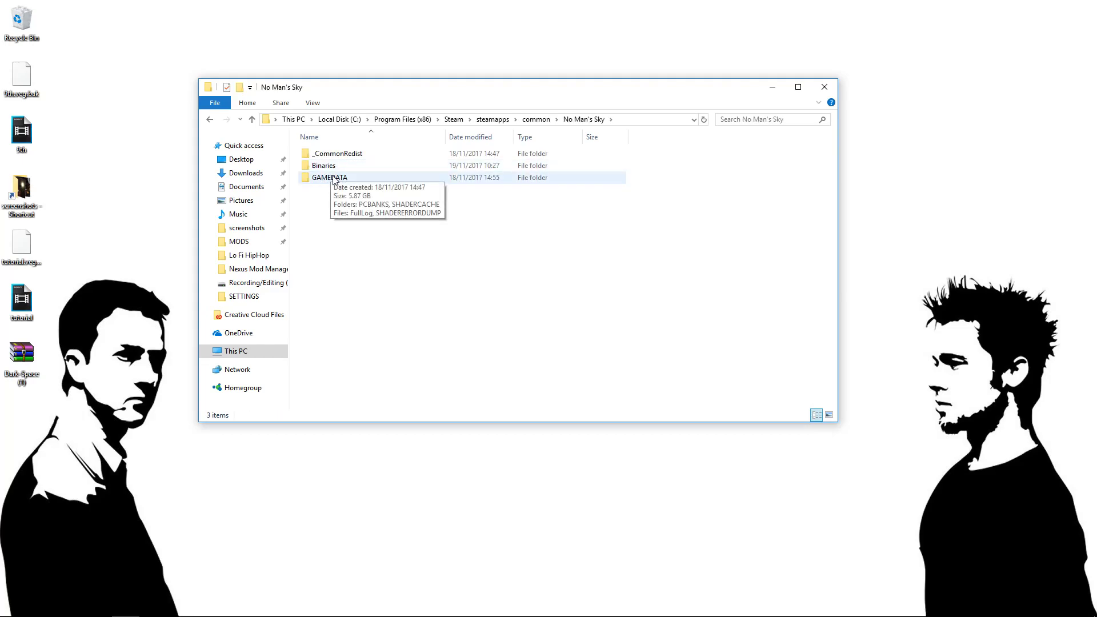
double_click(335, 178)
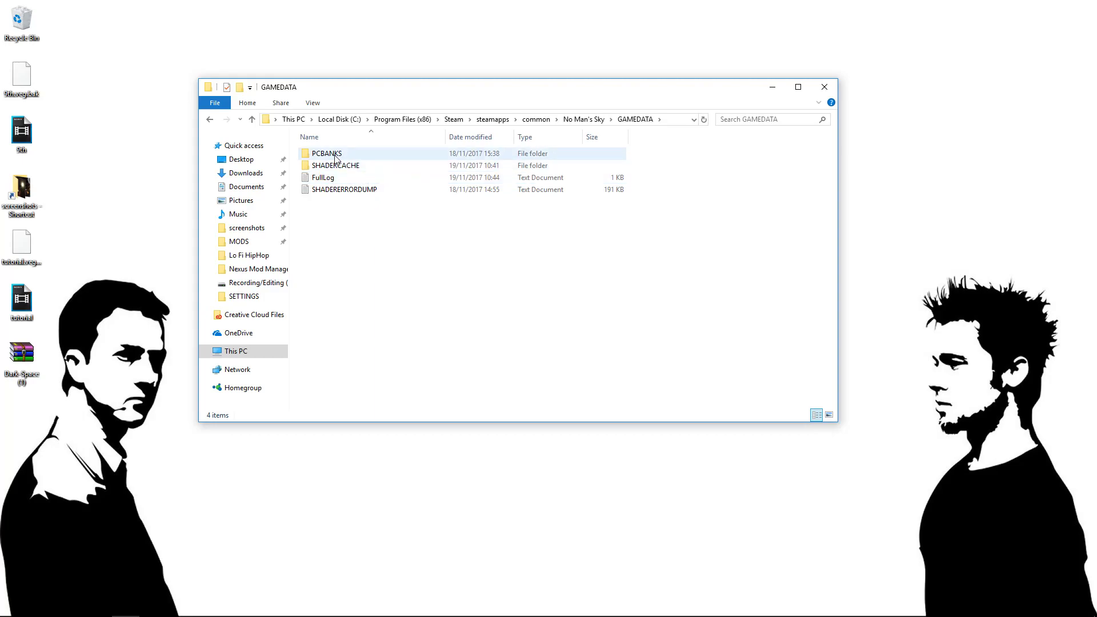
double_click(336, 154)
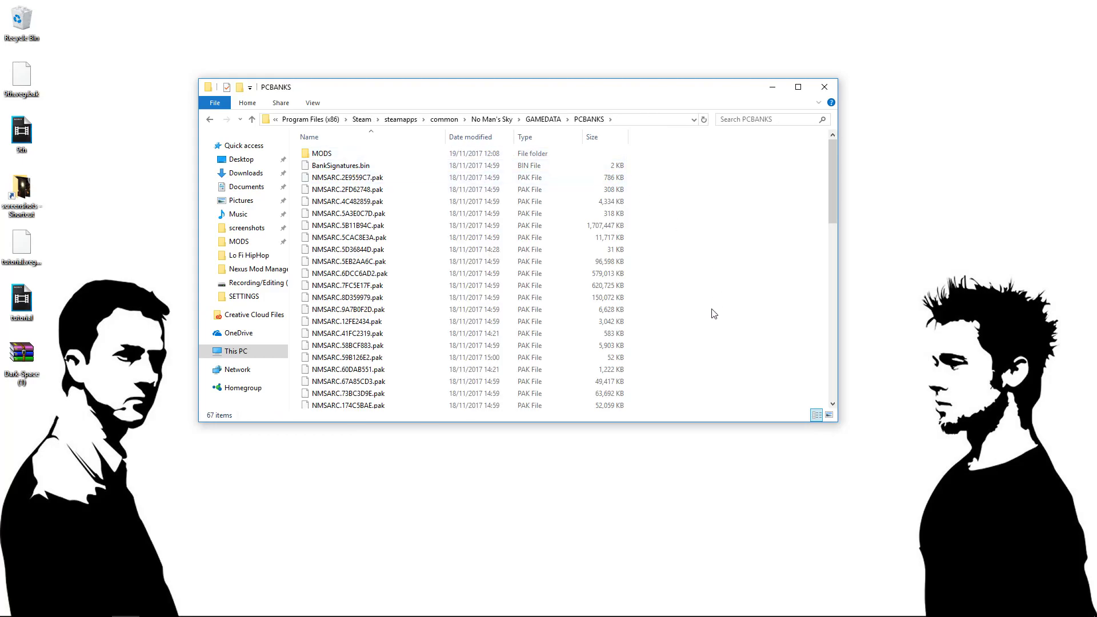
scroll(715, 312, "down", 5)
scroll(714, 312, "up", 5)
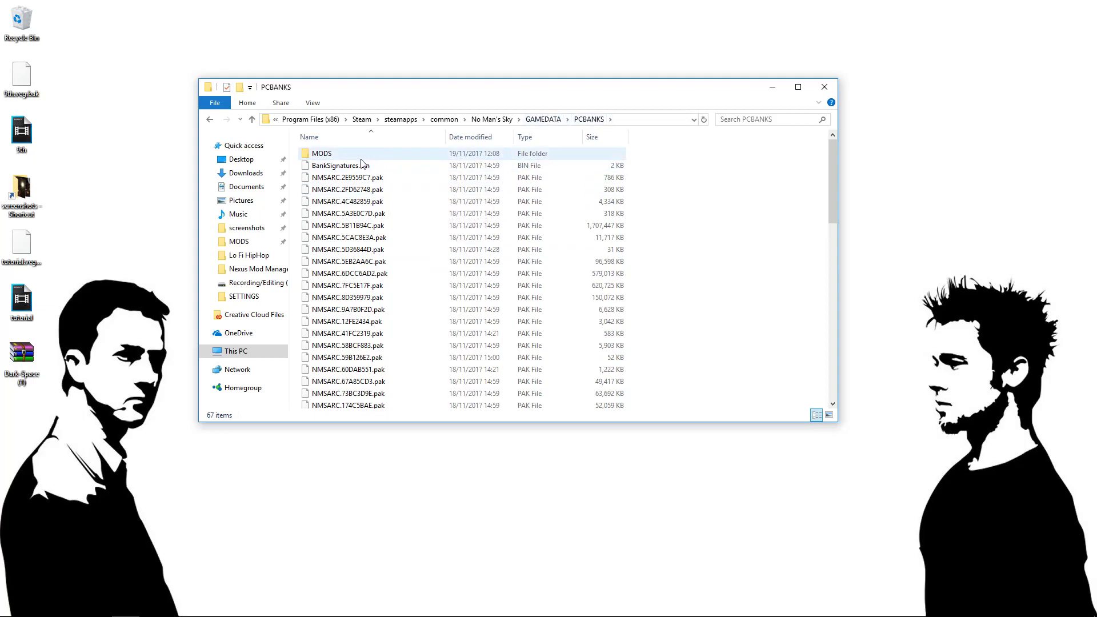
left_click(335, 156)
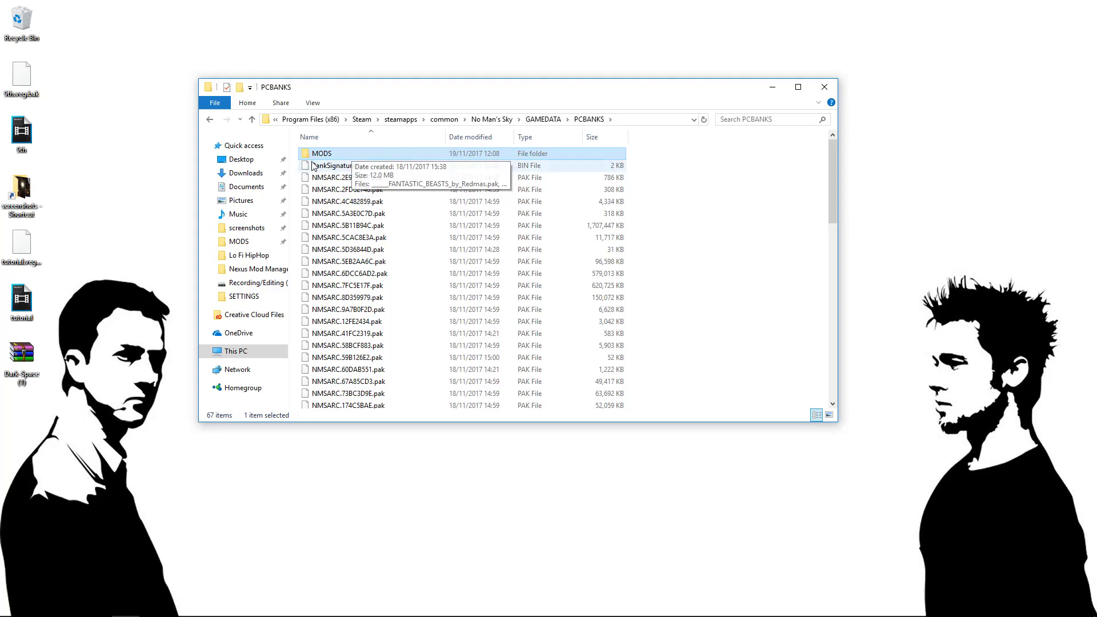
- Create a new folder in PCBANKS, abandon naming it MODS, and delete it
right_click(647, 167)
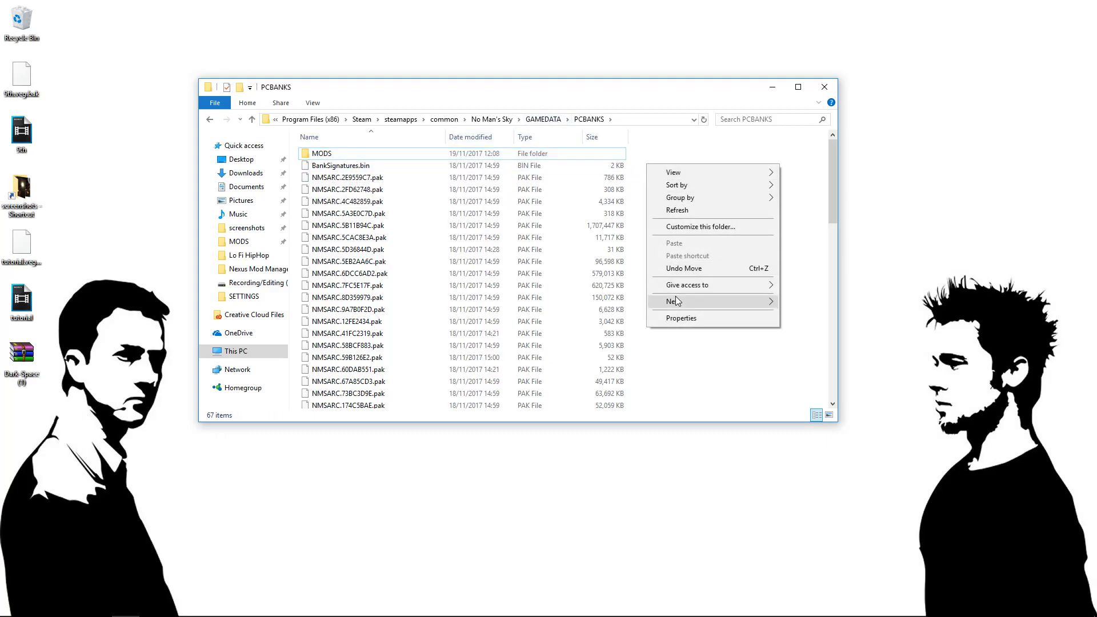
mouse_move(681, 298)
left_click(798, 303)
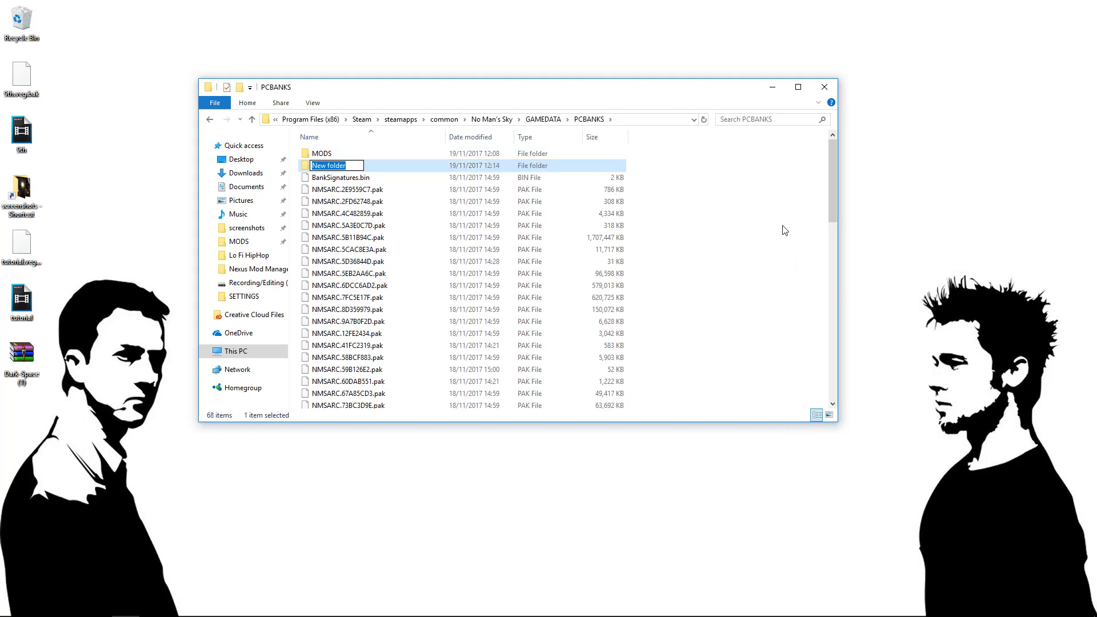
type("MODS")
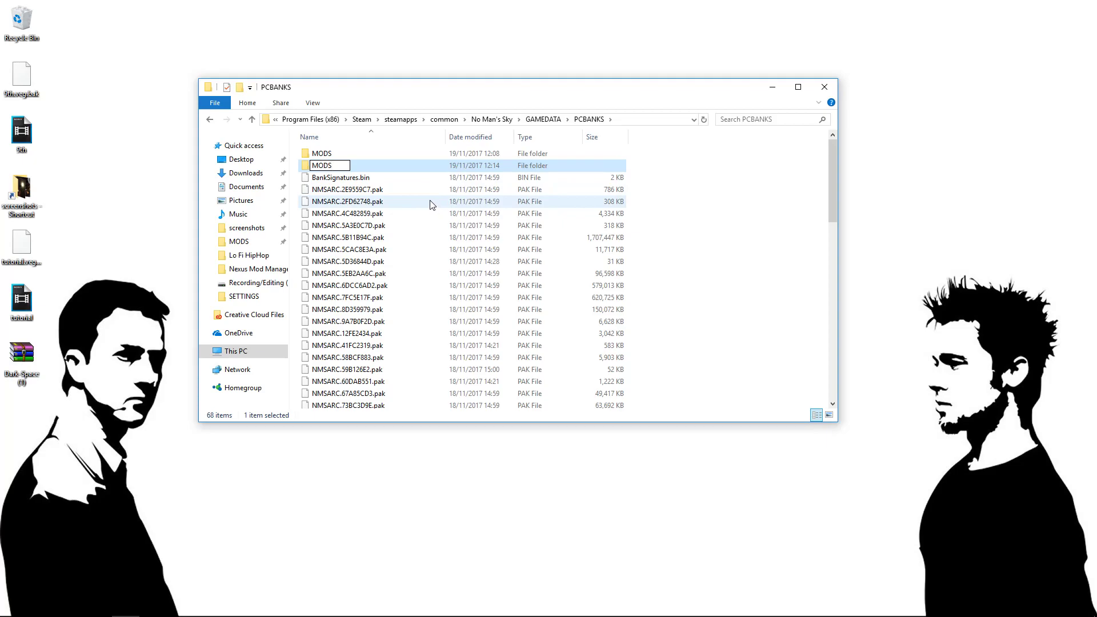
key("BackSpace")
key("BackSpace")
key("BackSpace")
key("BackSpace")
key("Escape")
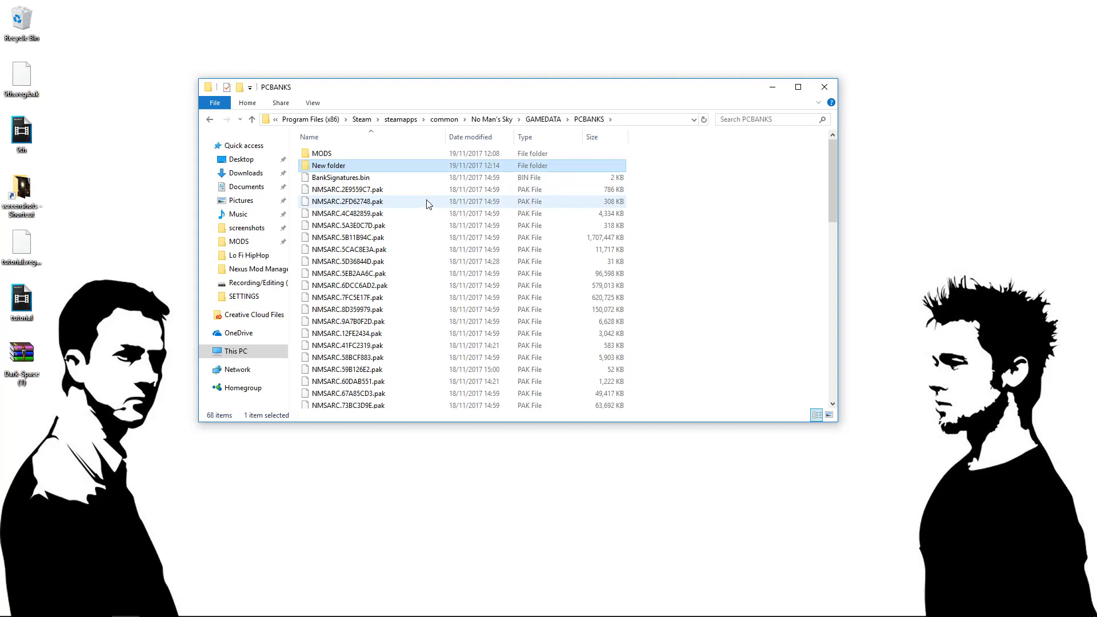
key("Delete")
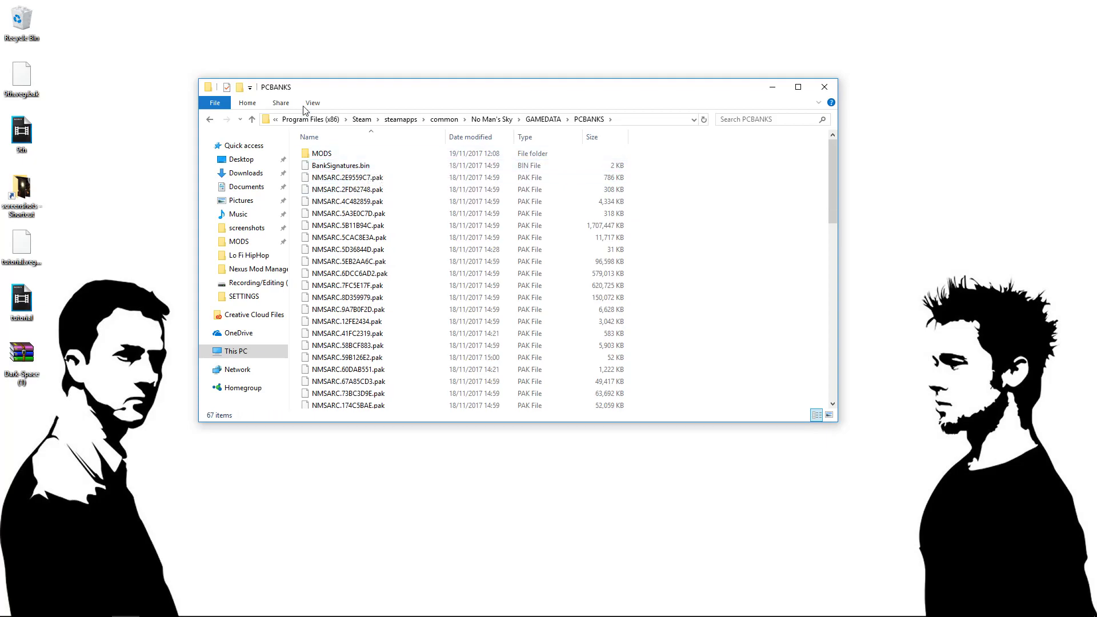
- Open the existing MODS folder and review its 11 .pak mod files
double_click(330, 155)
left_click_drag(454, 357, 375, 150)
left_click(449, 321)
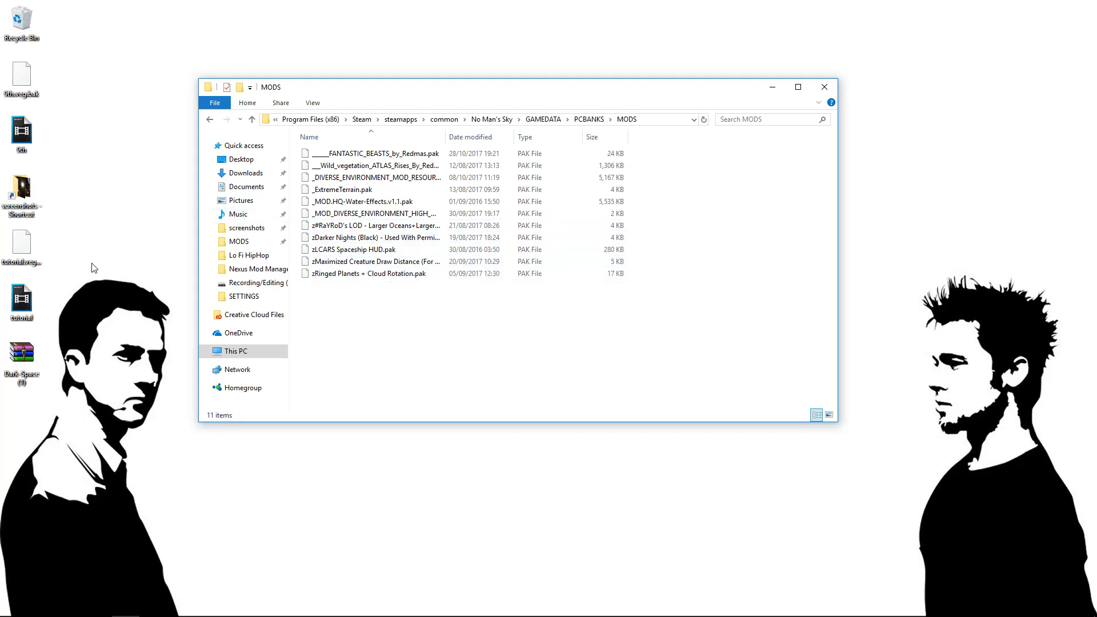
right_click(24, 355)
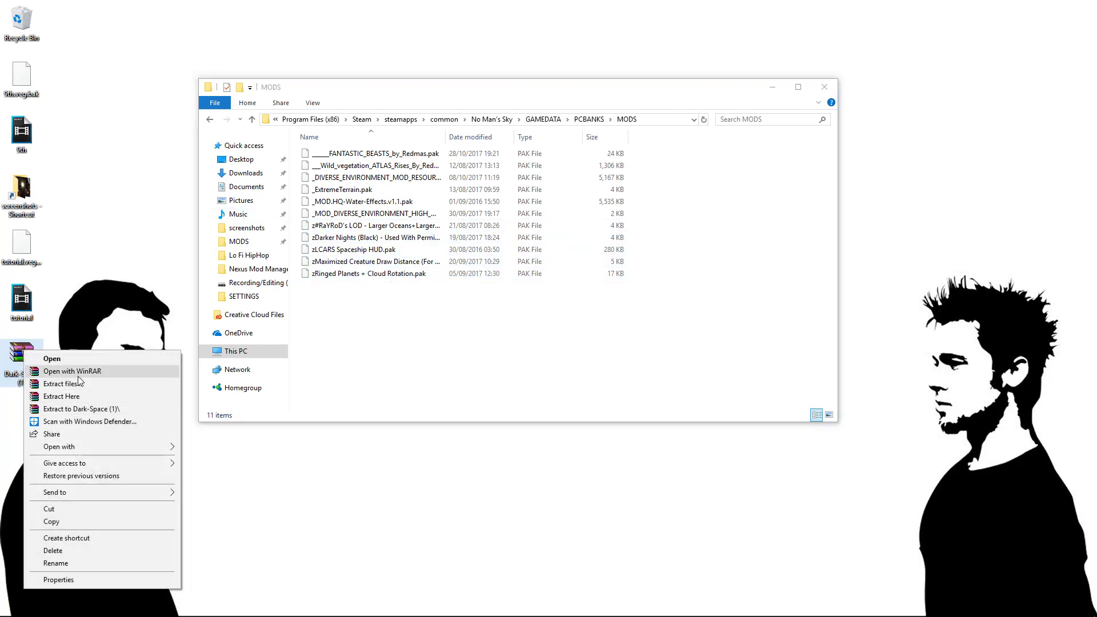
left_click(75, 316)
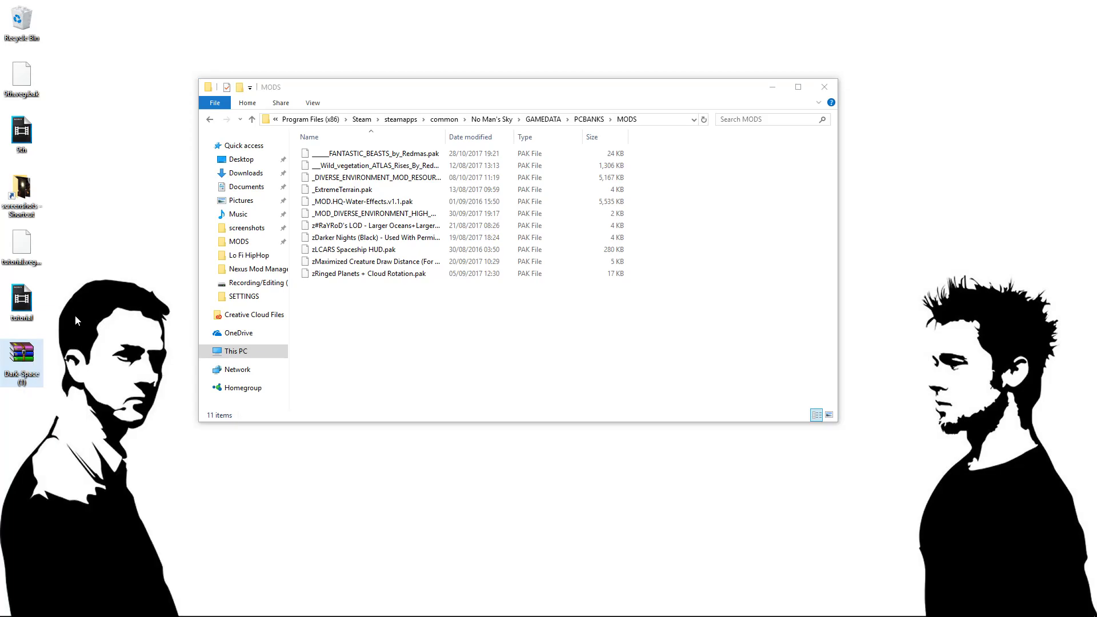
double_click(27, 353)
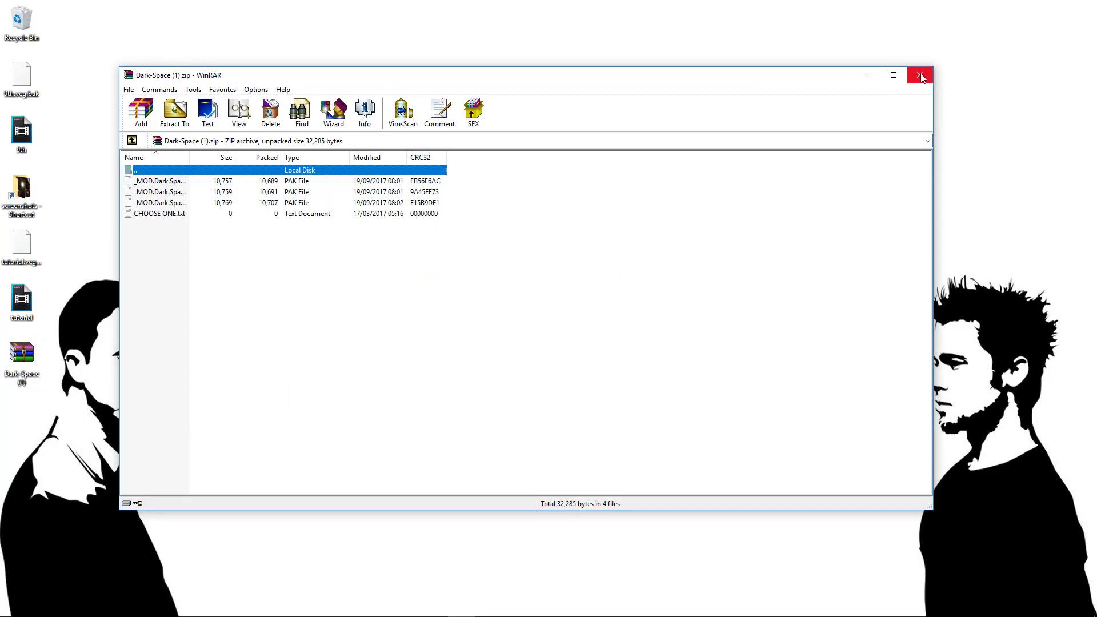
left_click(920, 76)
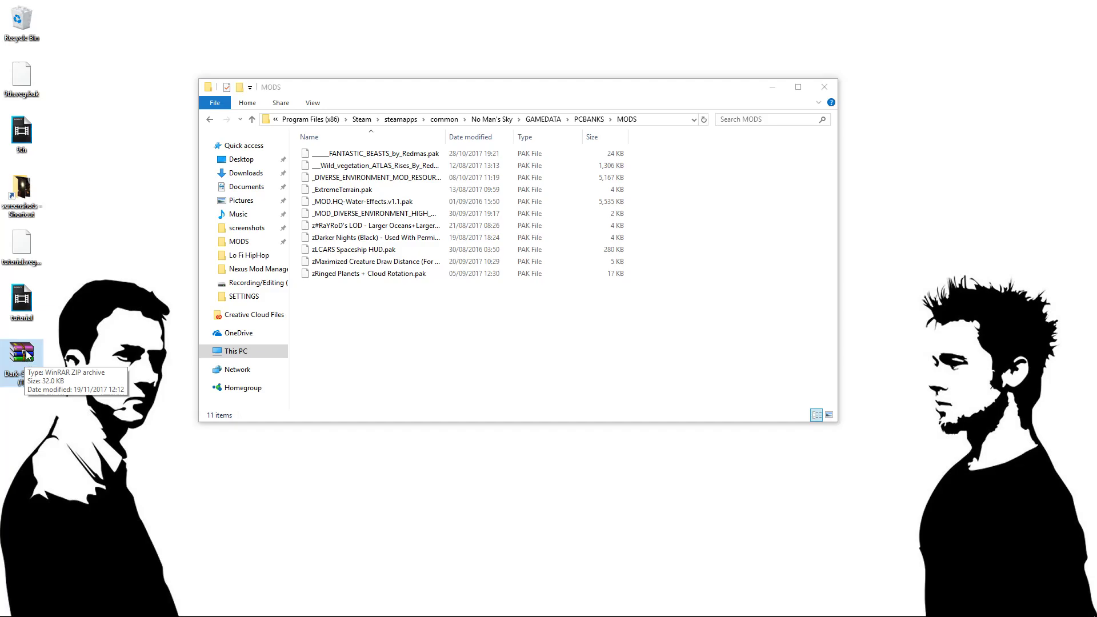
- Open Dark-Space (1).zip in WinRAR and inspect its three Dark Space .pak variants and CHOOSE ONE.txt
double_click(27, 355)
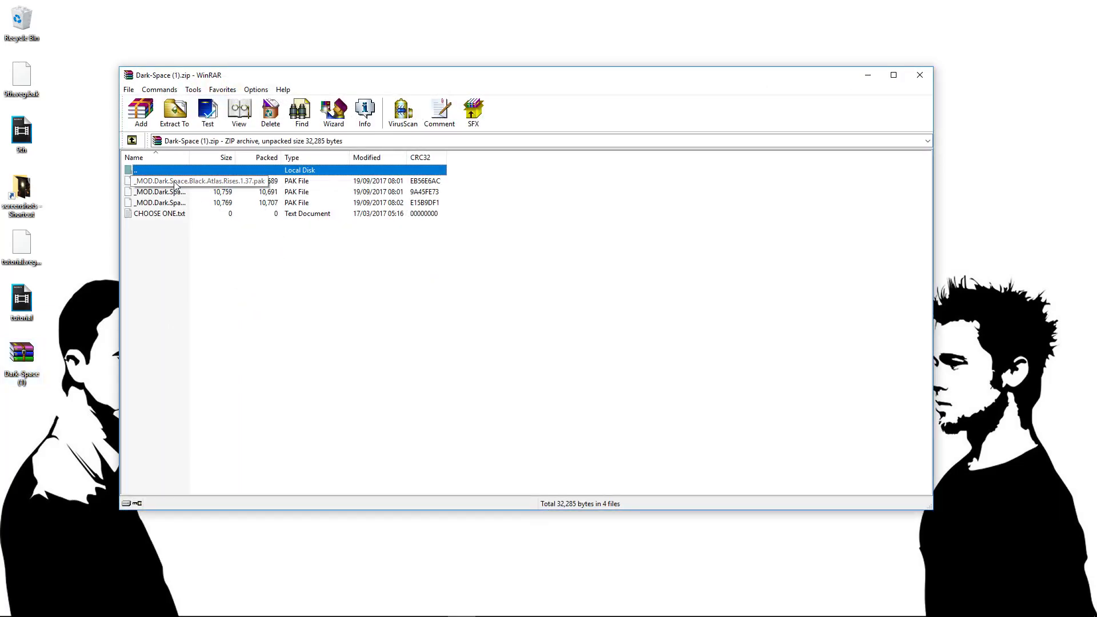
left_click(168, 216)
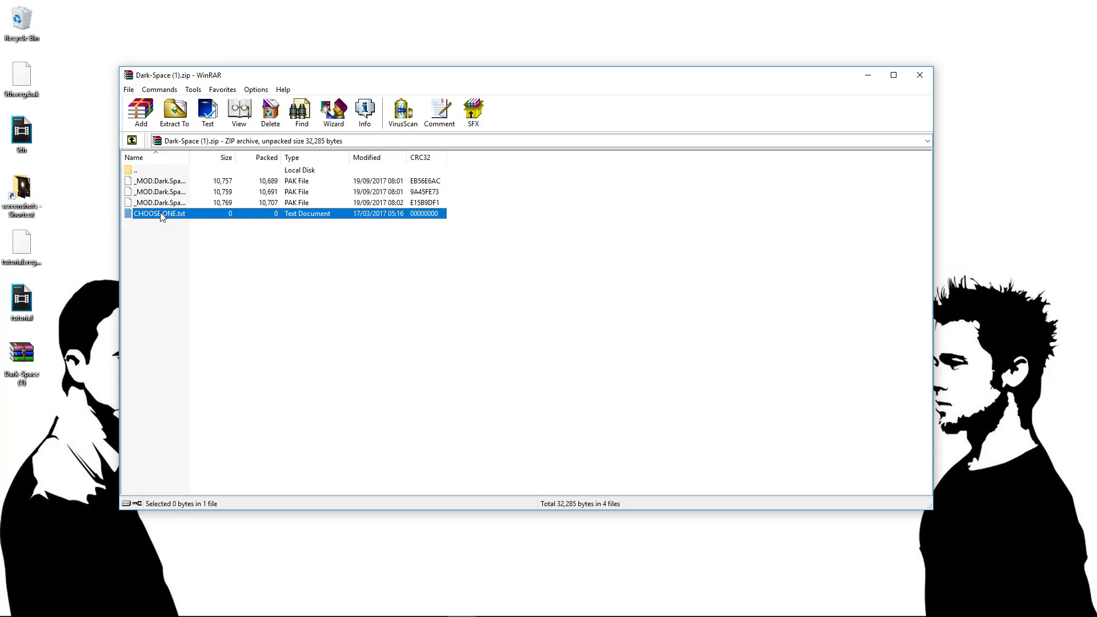
left_click(322, 186)
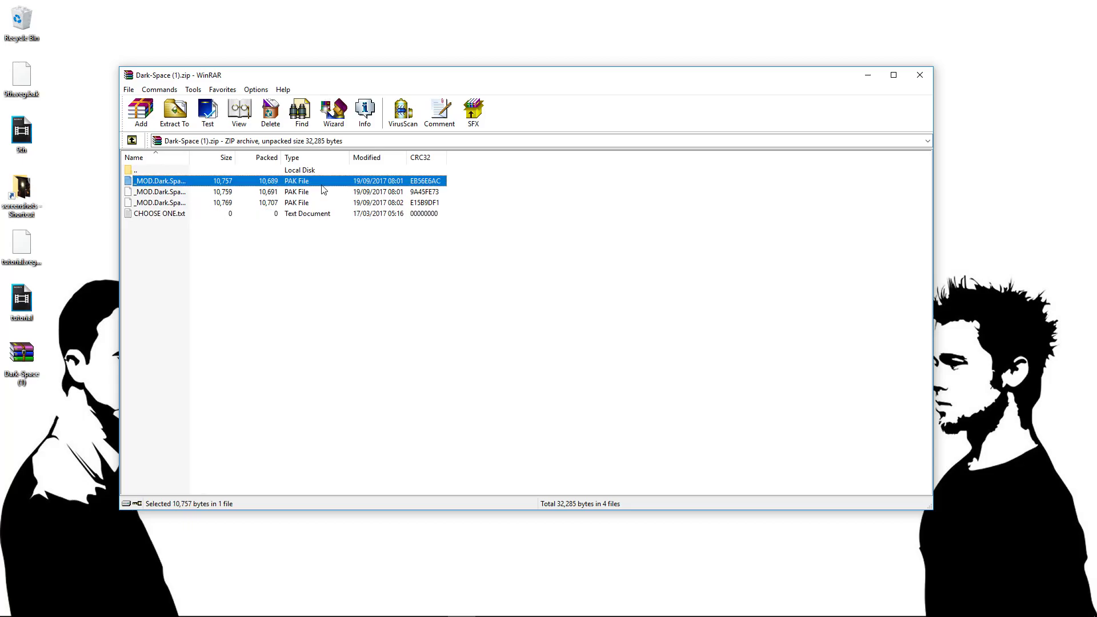
left_click(300, 204, "shift")
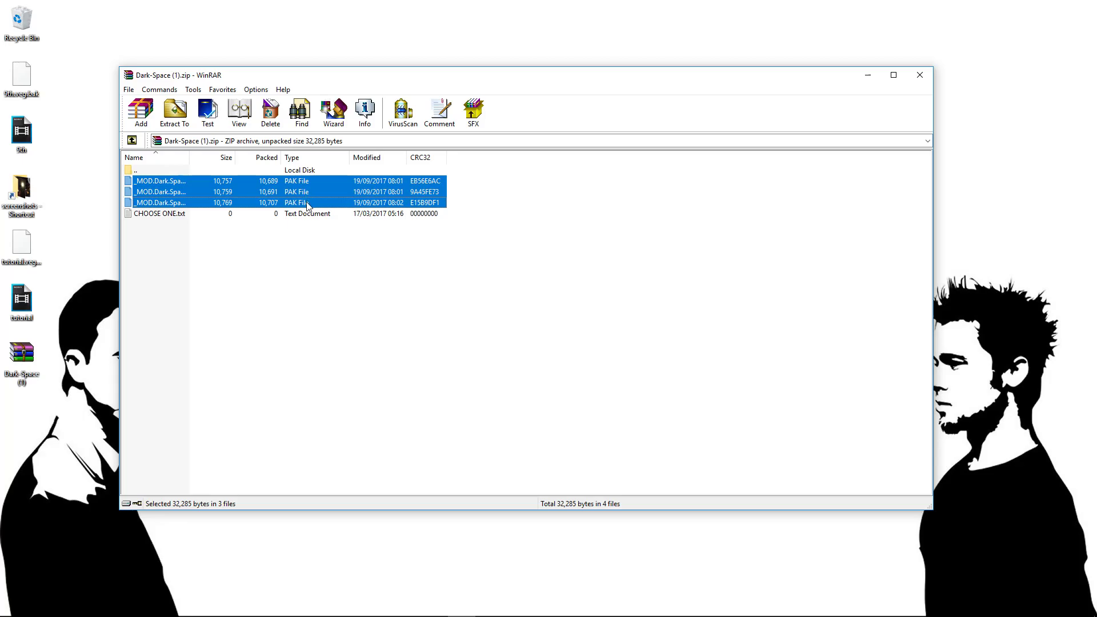
left_click(321, 236)
left_click(308, 204)
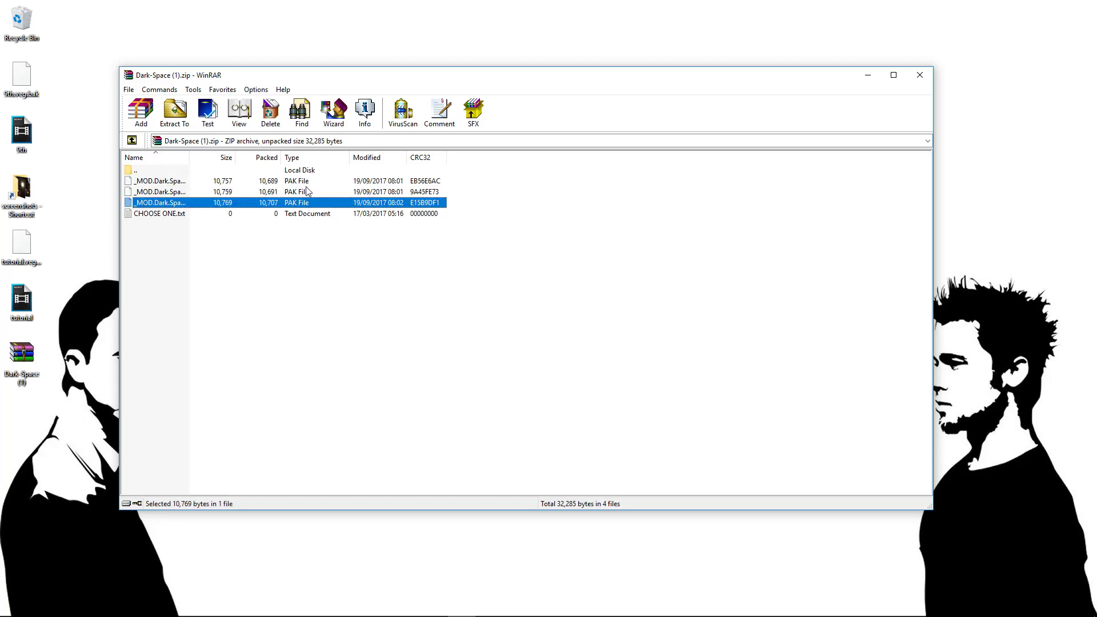
left_click(307, 192)
left_click(309, 183)
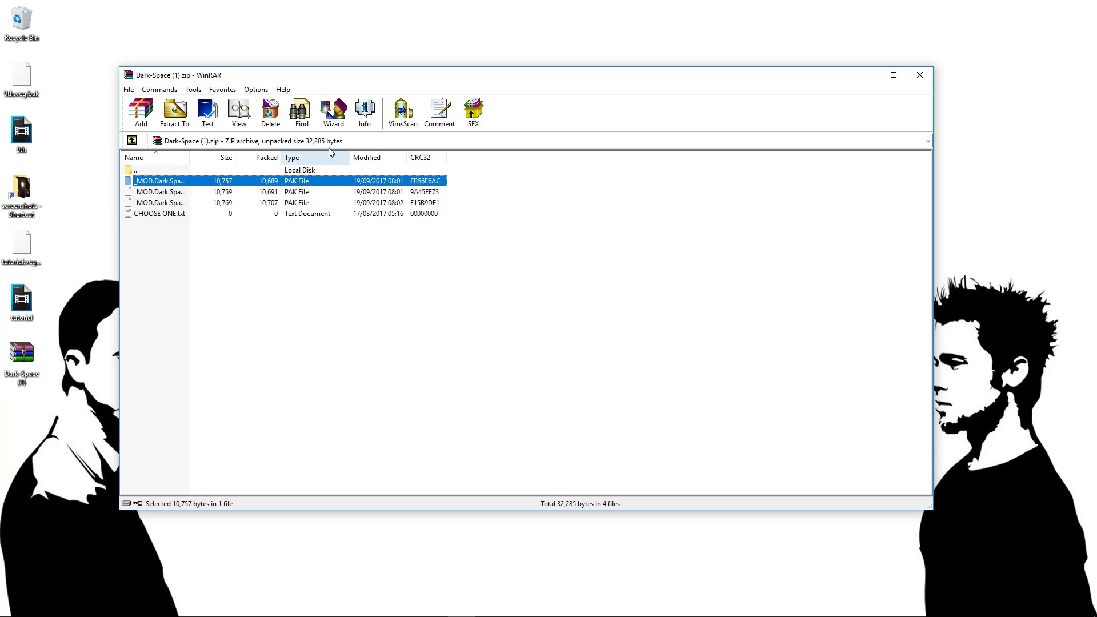
left_click(200, 195)
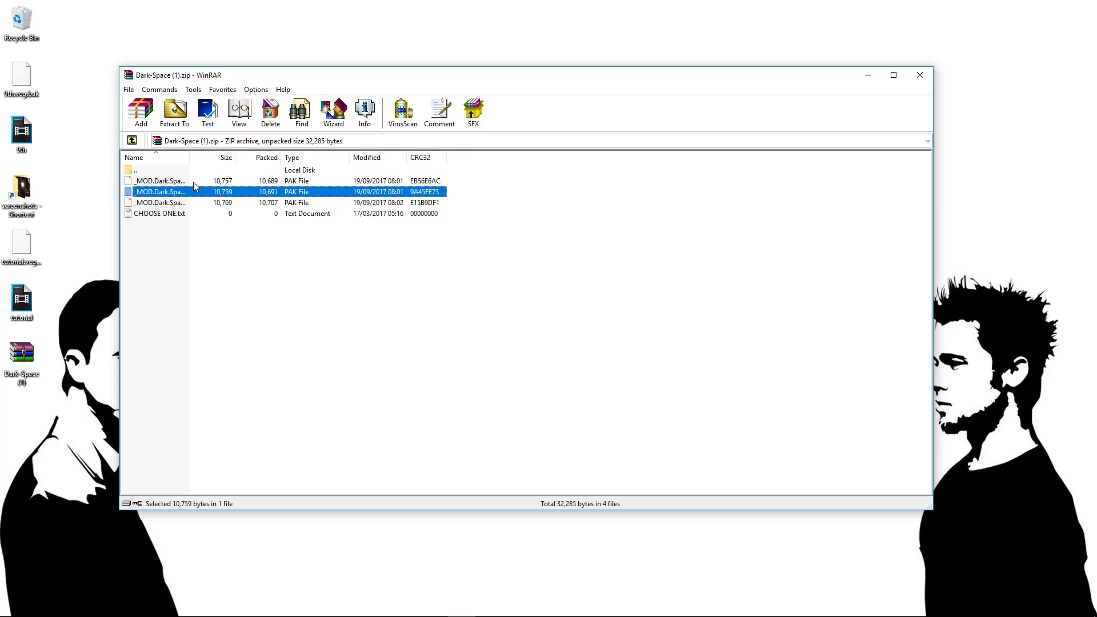
left_click_drag(193, 182, 179, 184)
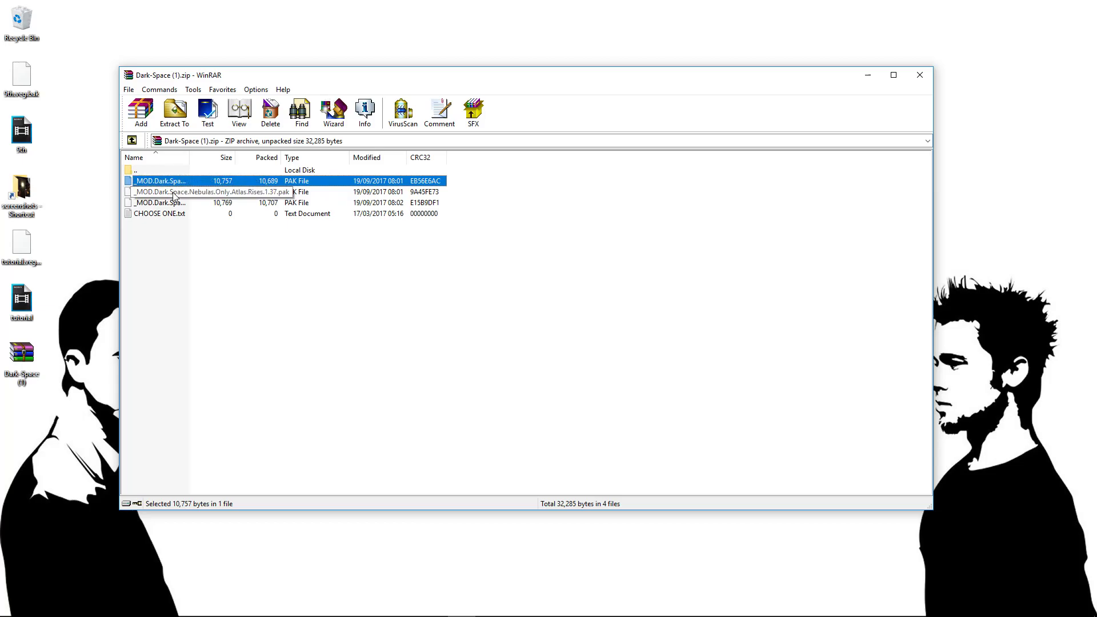
- Reveal each of the three PAK files' full names via Rename, leaving them unchanged
right_click(177, 182)
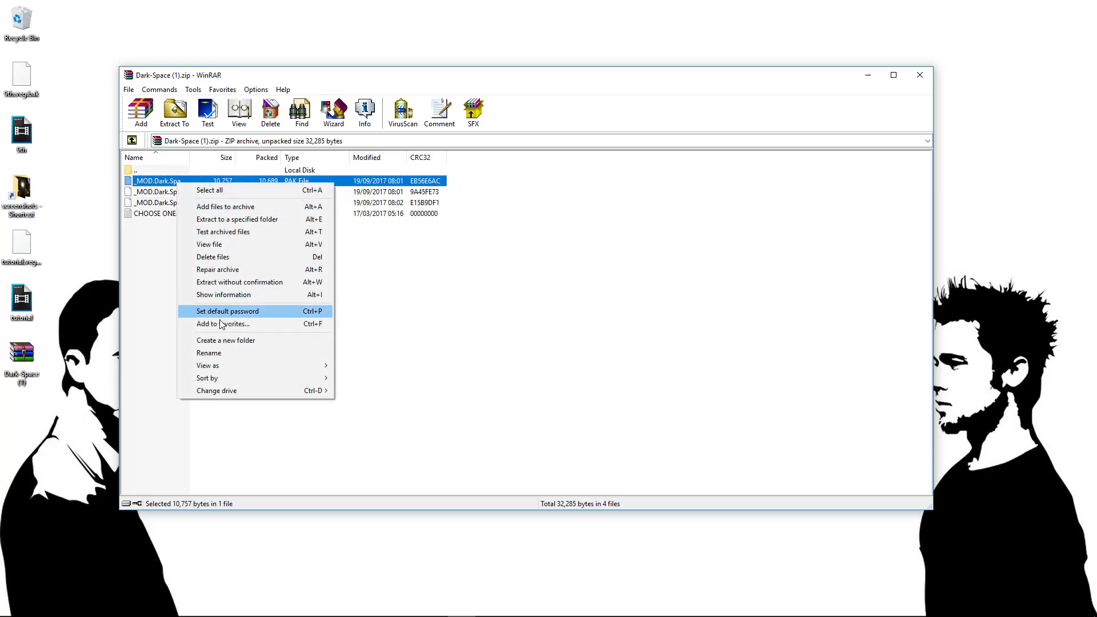
left_click(217, 354)
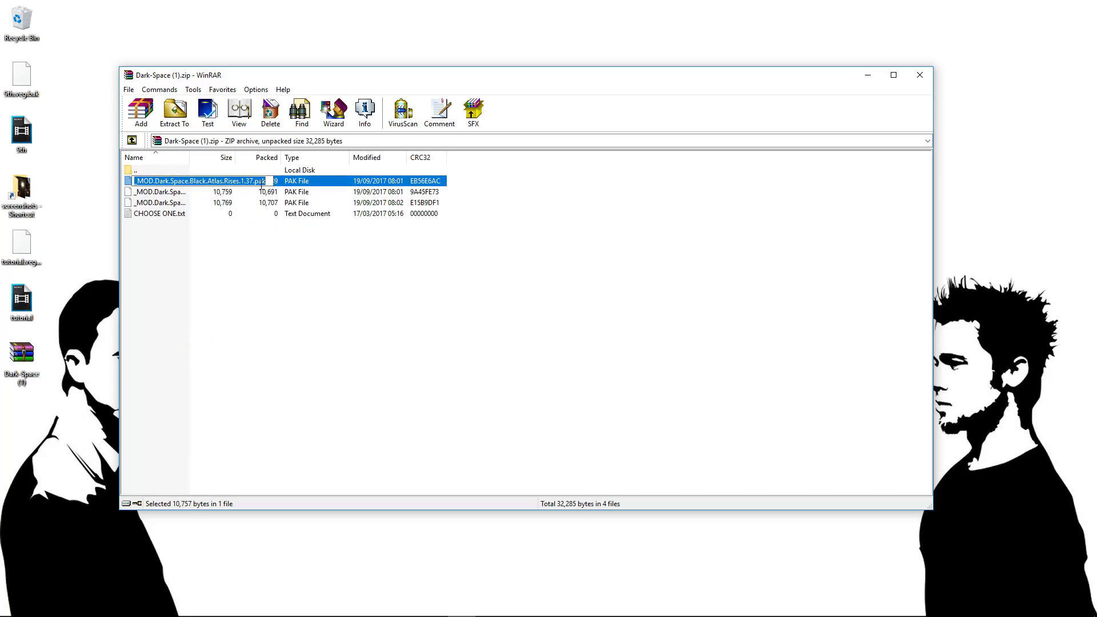
left_click(191, 195)
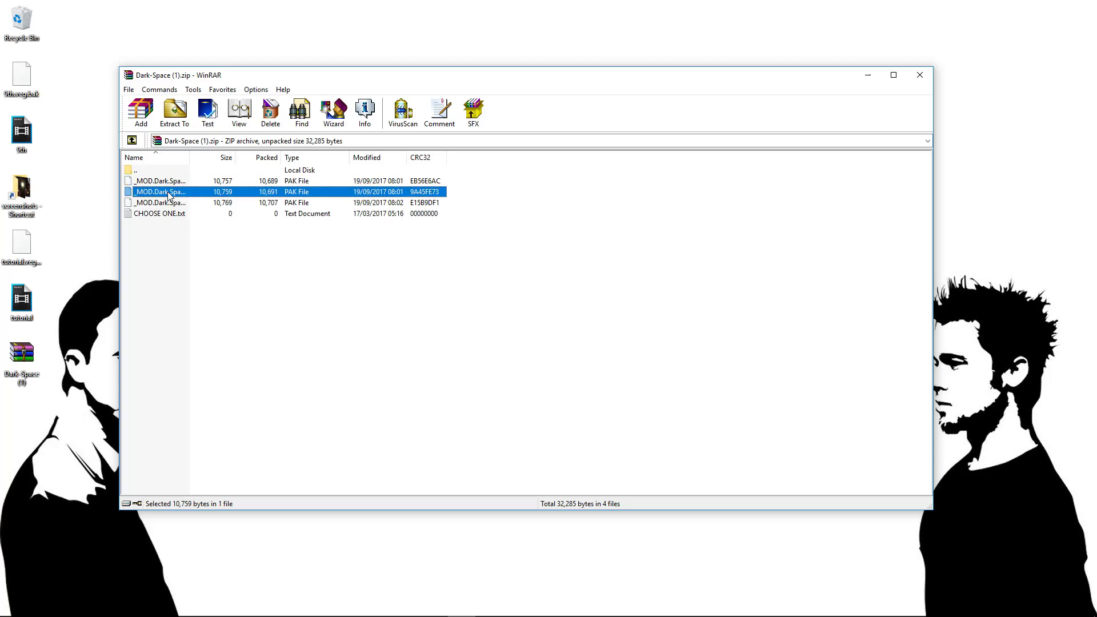
right_click(171, 193)
left_click(209, 363)
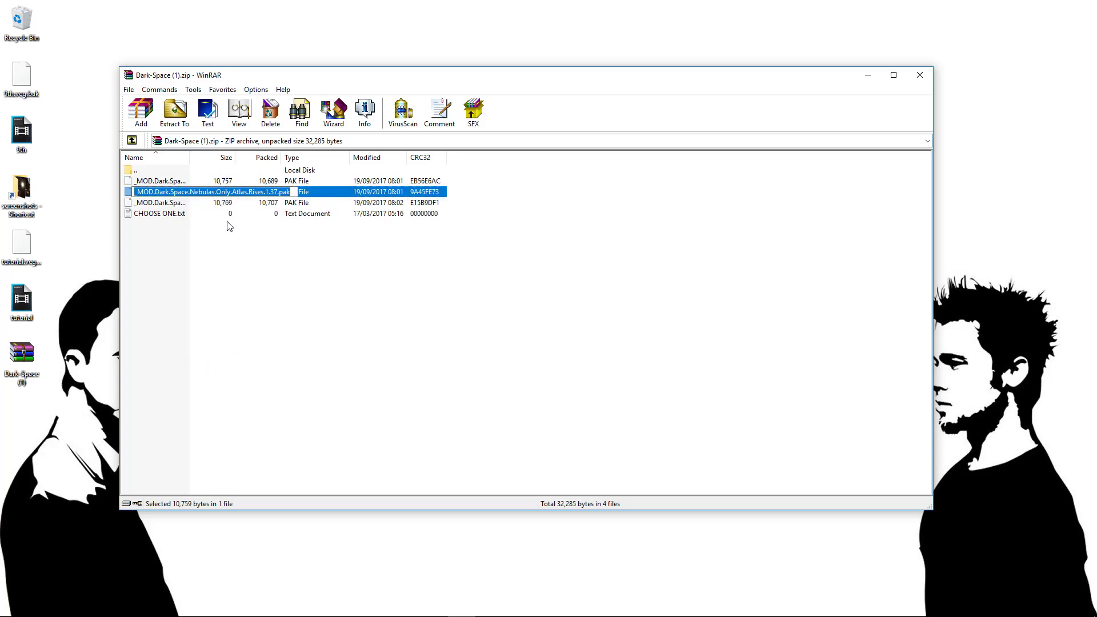
left_click(197, 229)
right_click(183, 204)
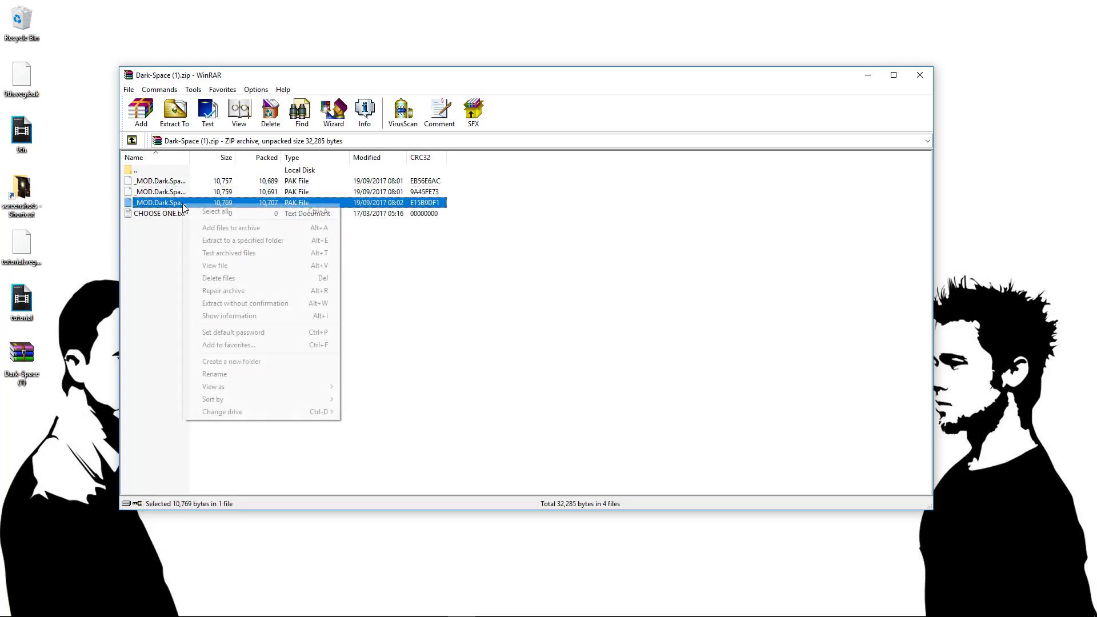
left_click(231, 374)
left_click(226, 239)
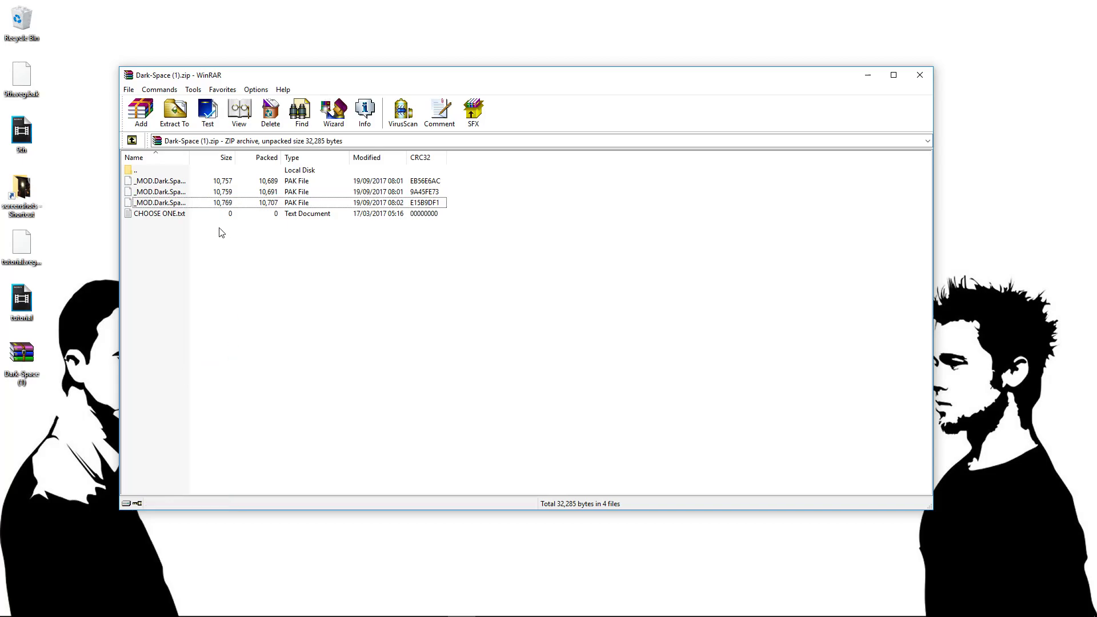
- Step through the three PAK rows again, ending on the first
left_click(179, 184)
left_click(180, 194)
left_click(179, 204)
left_click(179, 194)
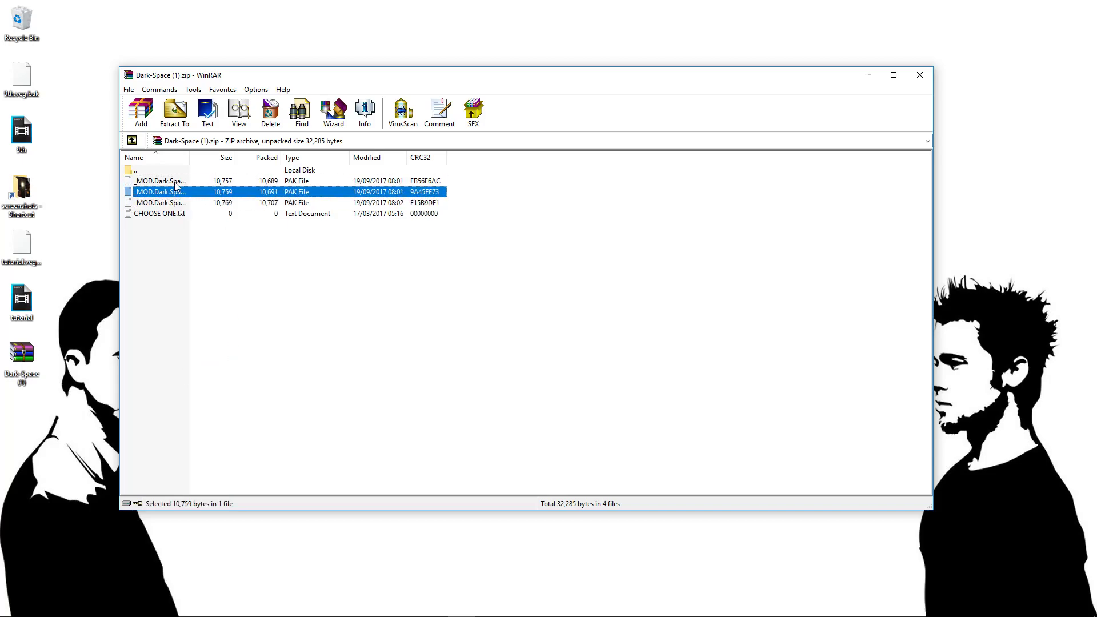
left_click(179, 183)
- Bring up the Dark Space page's Vanilla, Normal, Nebulas Only and Black comparison image
left_click(98, 606)
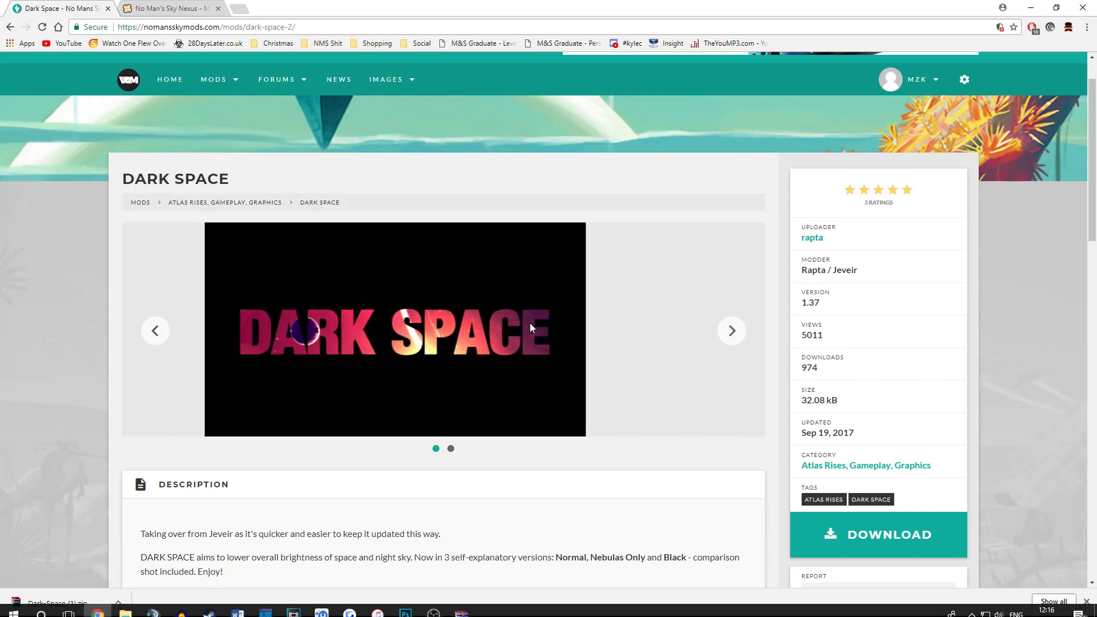
left_click(732, 331)
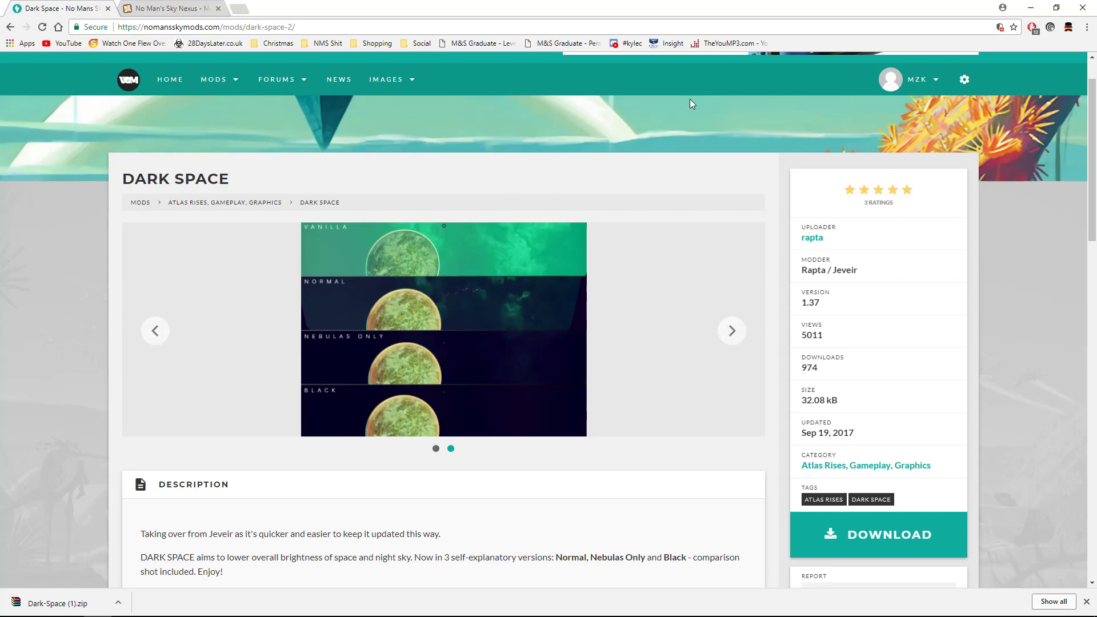
- Drag the Nebulas Only PAK from WinRAR onto the desktop, then close the archive
left_click(1031, 7)
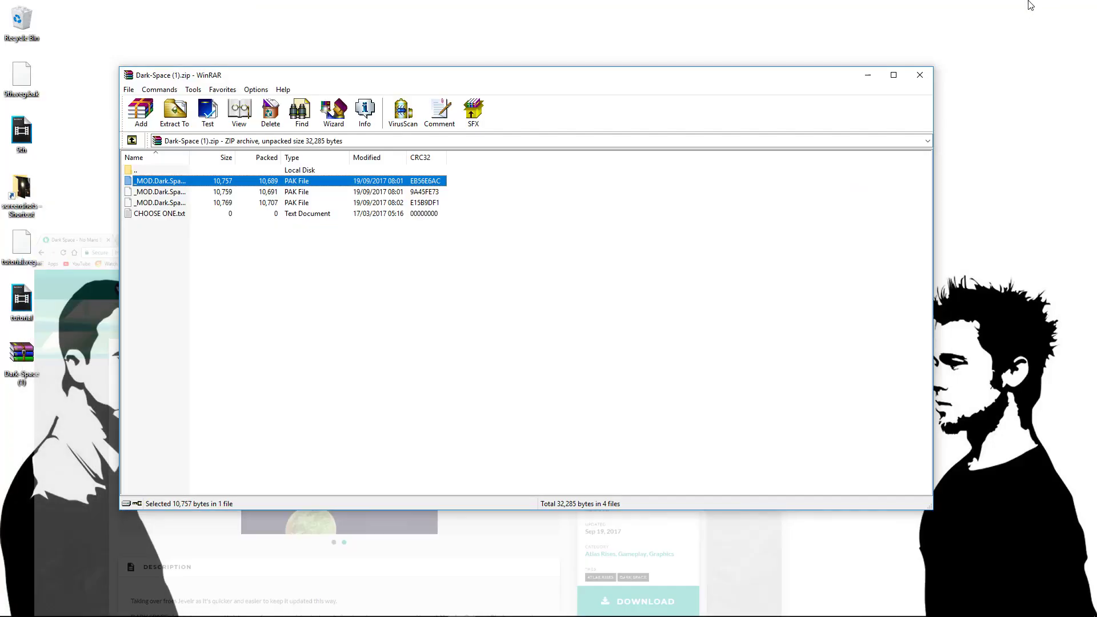
left_click(184, 204)
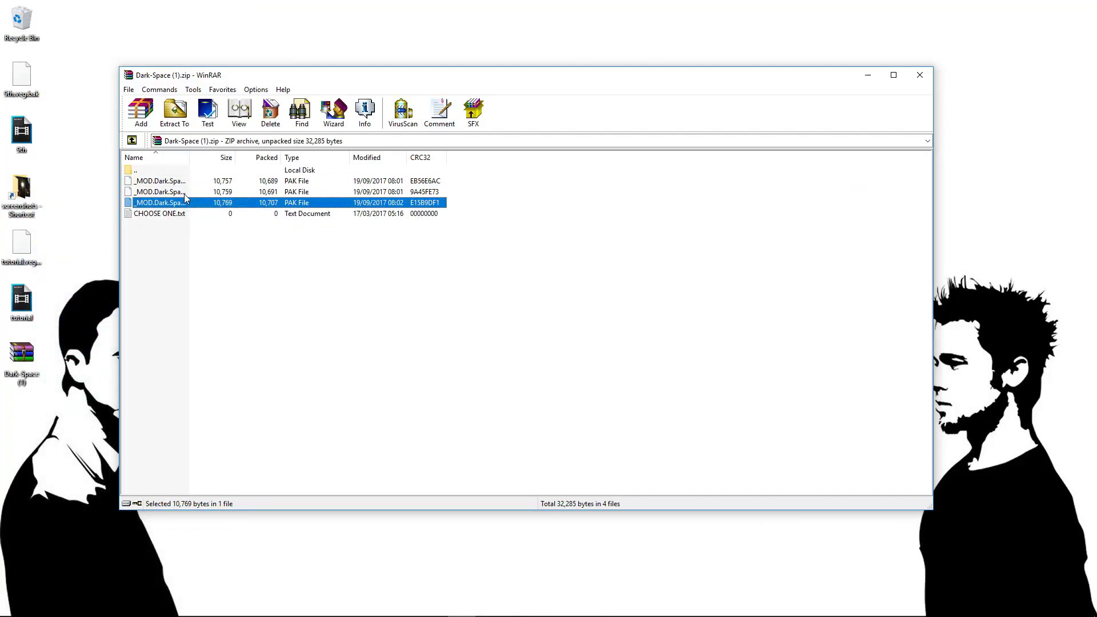
left_click(184, 193)
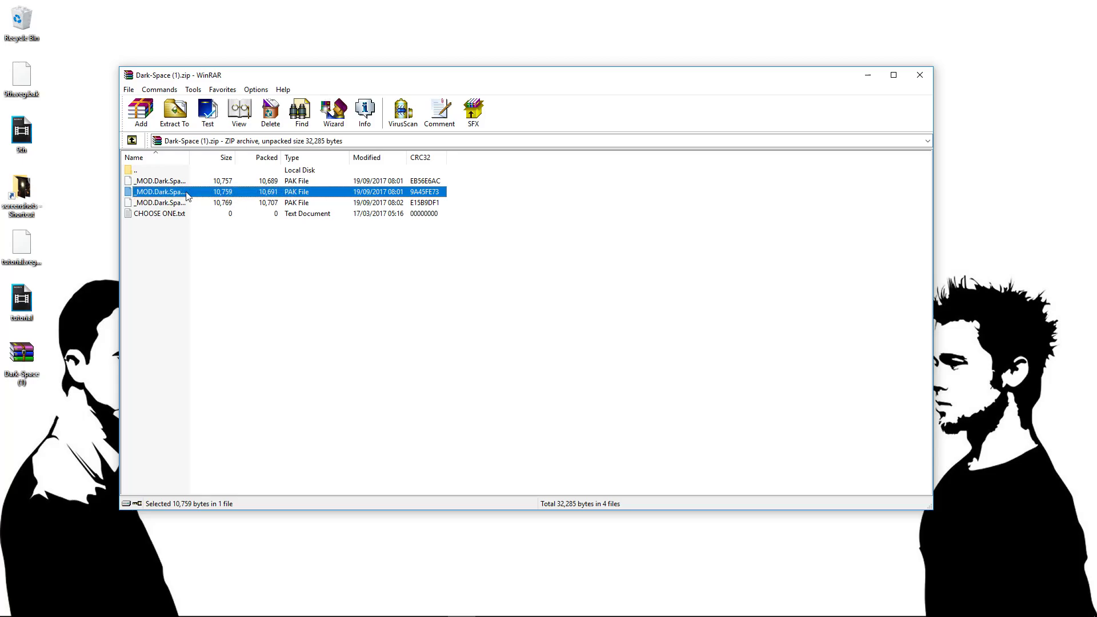
left_click_drag(186, 196, 68, 433)
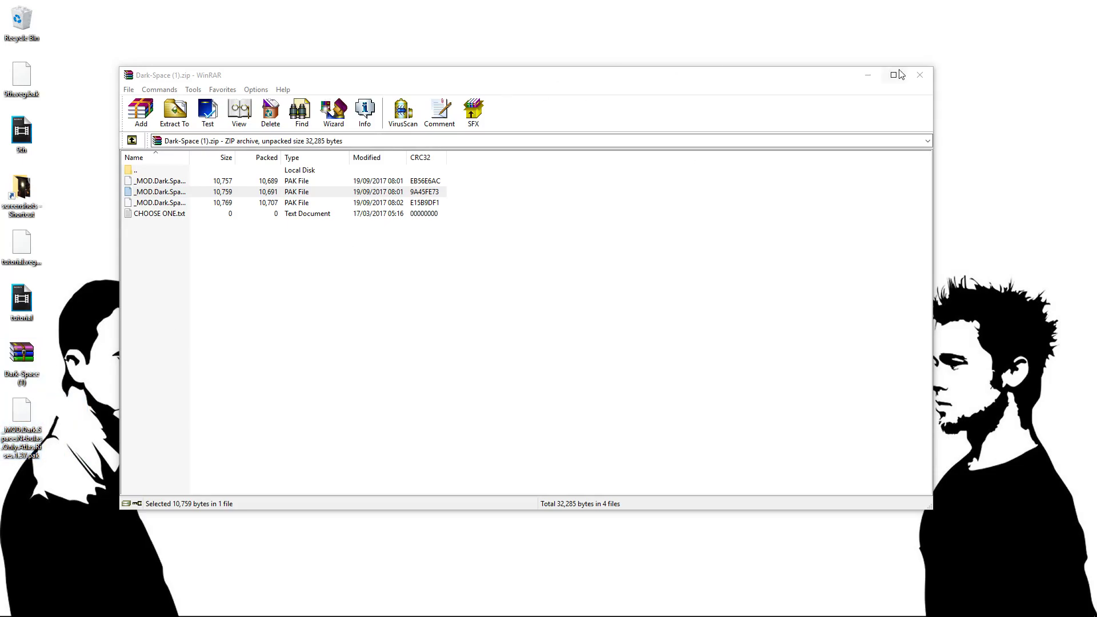
left_click(922, 75)
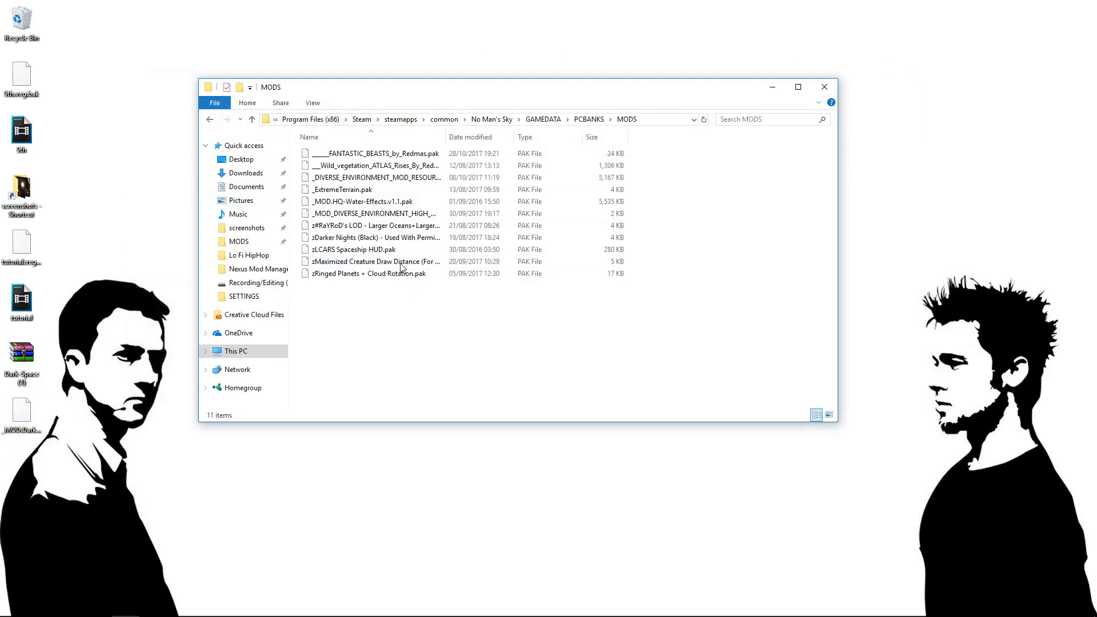
- Move the Nebulas Only PAK from the desktop into the MODS folder, making 12 mod files
left_click_drag(329, 94, 558, 105)
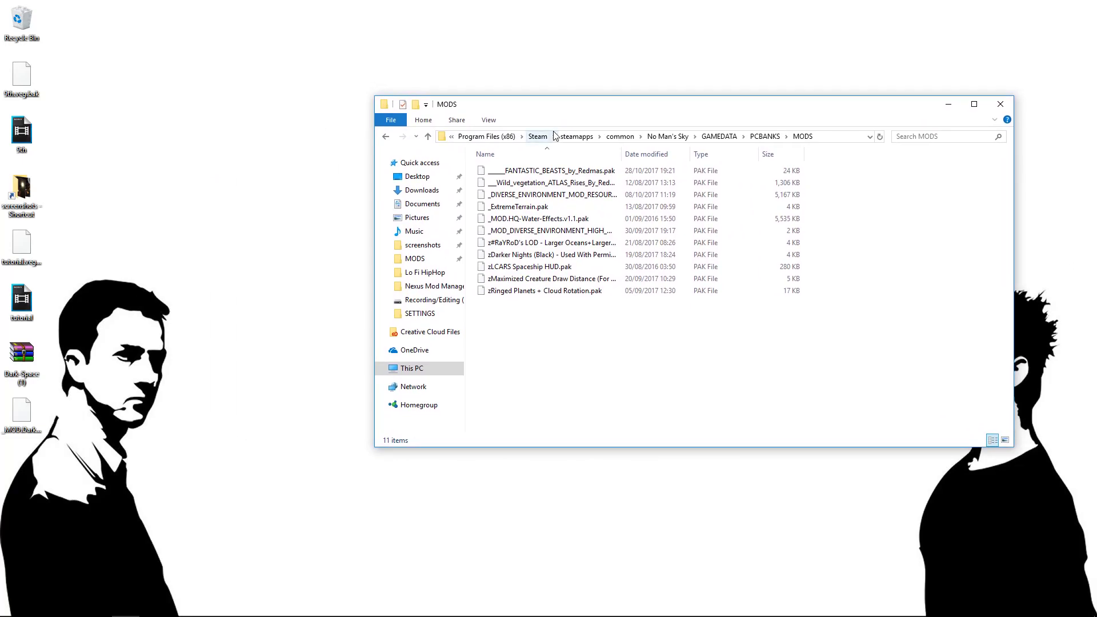
left_click(22, 414)
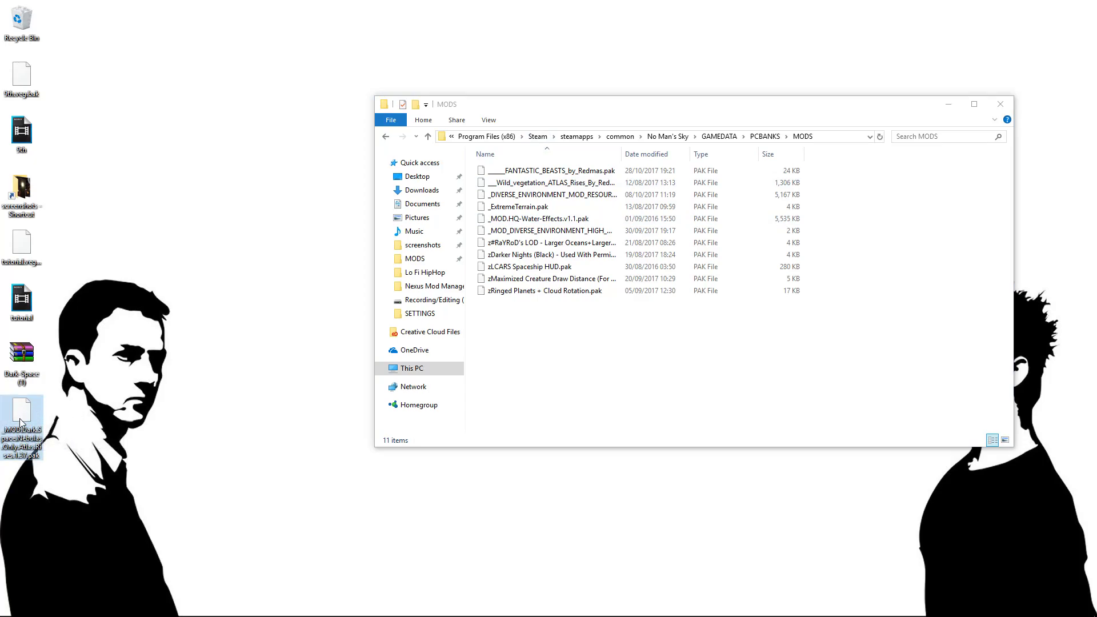
left_click_drag(20, 423, 594, 343)
left_click(596, 339)
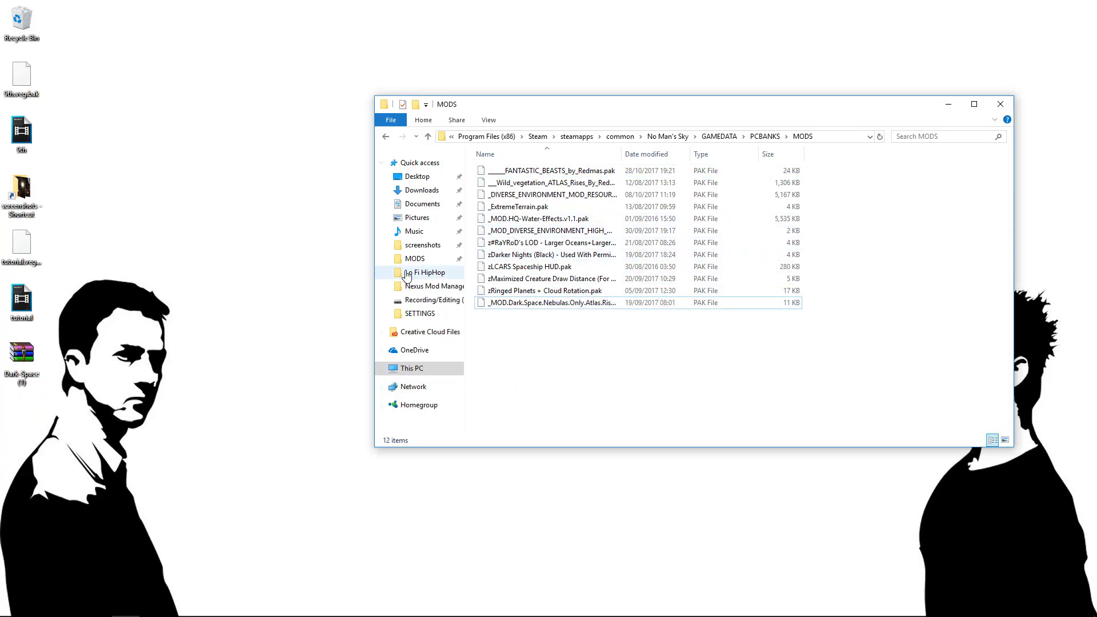
left_click(791, 304)
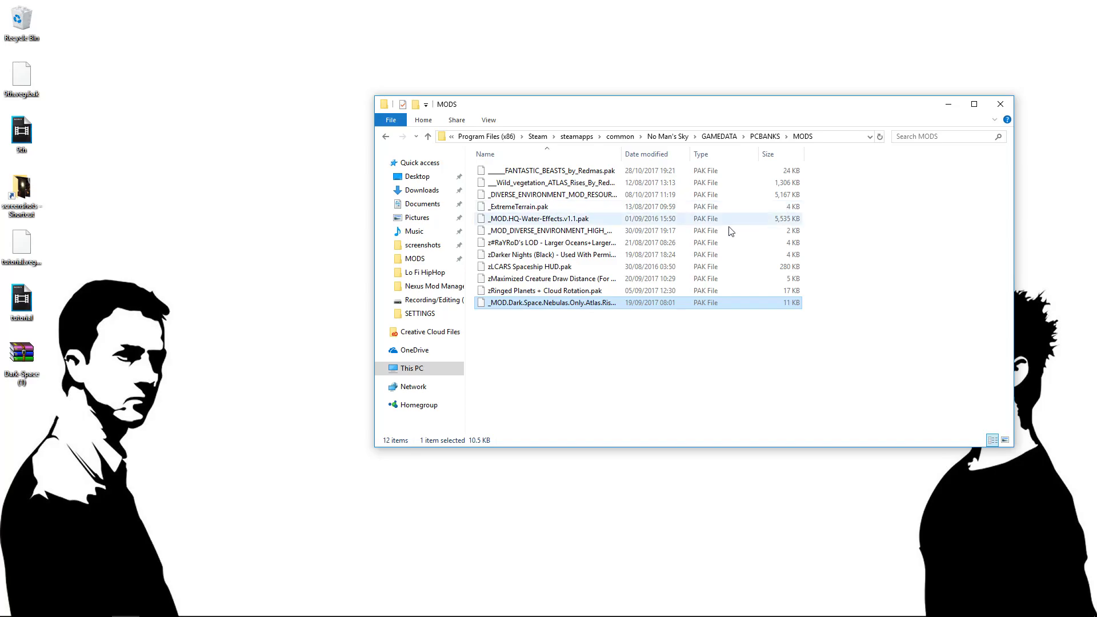
left_click(600, 350)
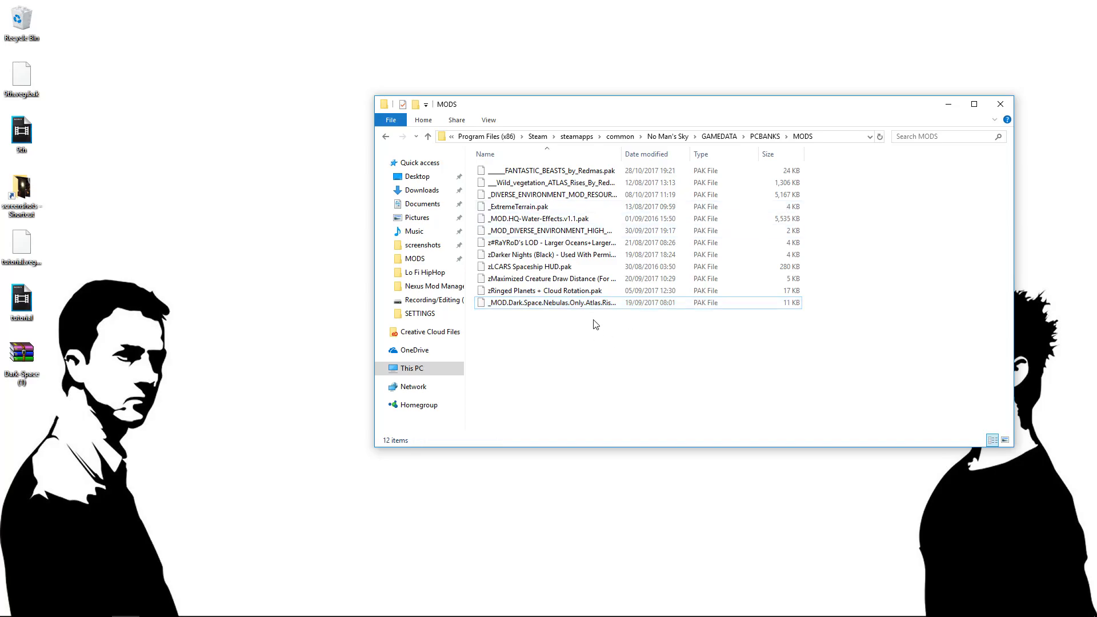
- Go from PCBANKS back up to GAMEDATA and select the SHADERCACHE folder
left_click(393, 141)
left_click(391, 138)
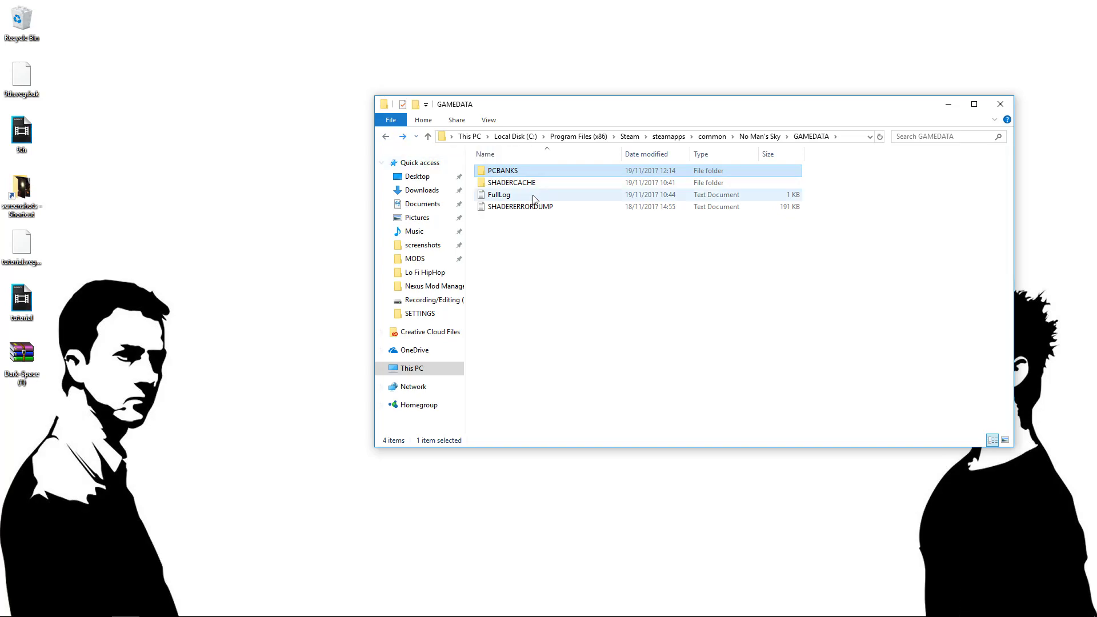
left_click(547, 186)
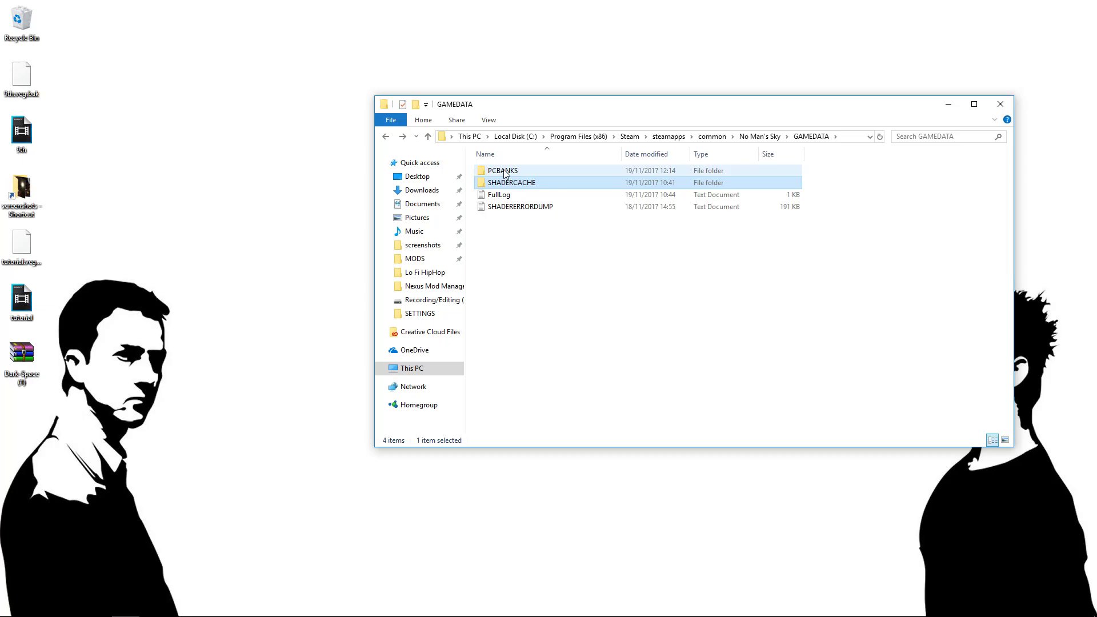
- On the Dark Space mod page, highlight the 'Delete the SHADERCACHE folder.' installation line
left_click(126, 607)
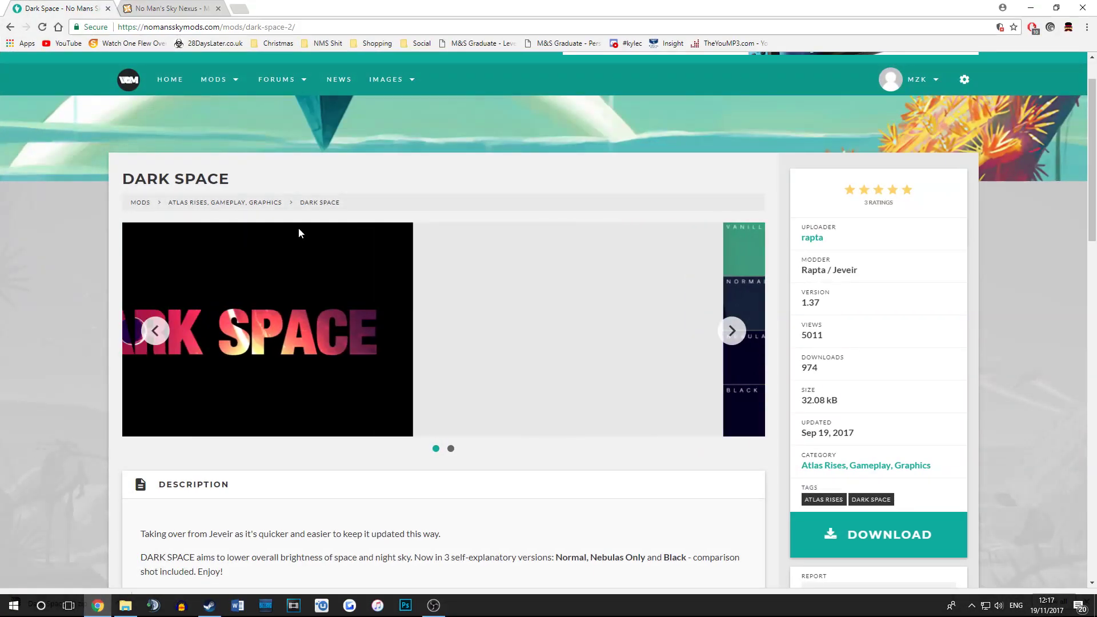
scroll(387, 259, "down", 7)
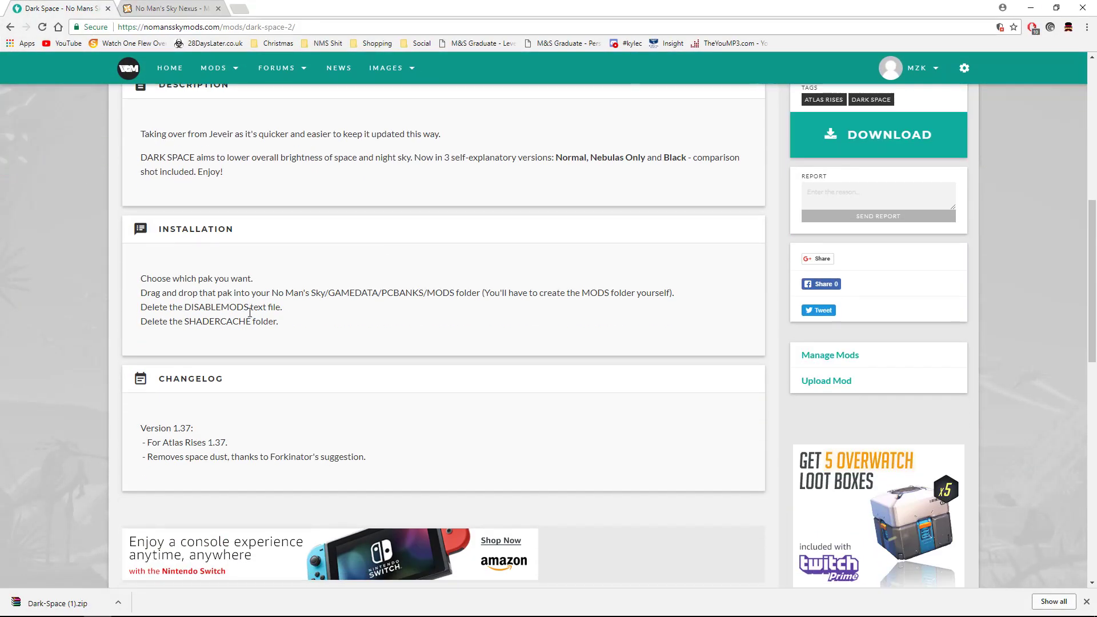
left_click_drag(141, 321, 278, 323)
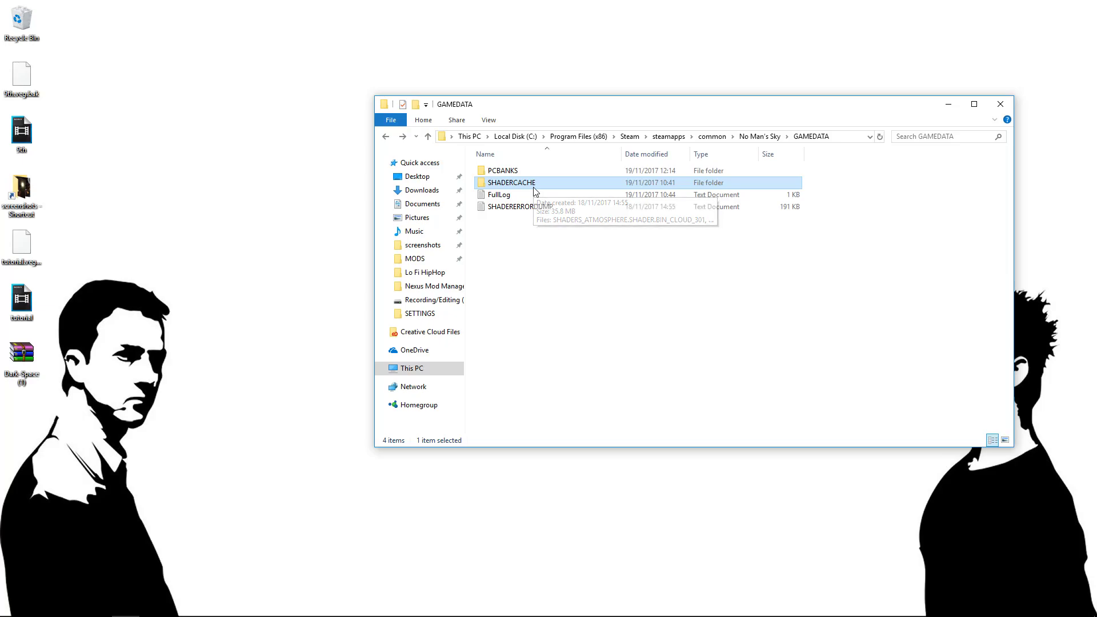
- Delete SHADERCACHE and empty the Recycle Bin, permanently removing its 3 items
key("Delete")
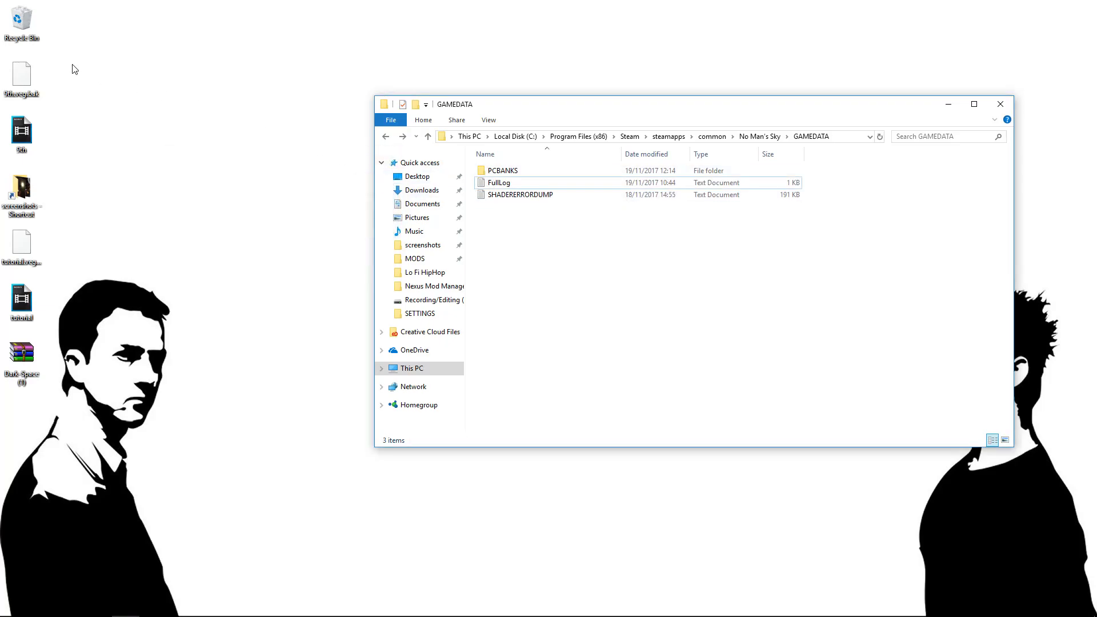
right_click(29, 19)
left_click(75, 39)
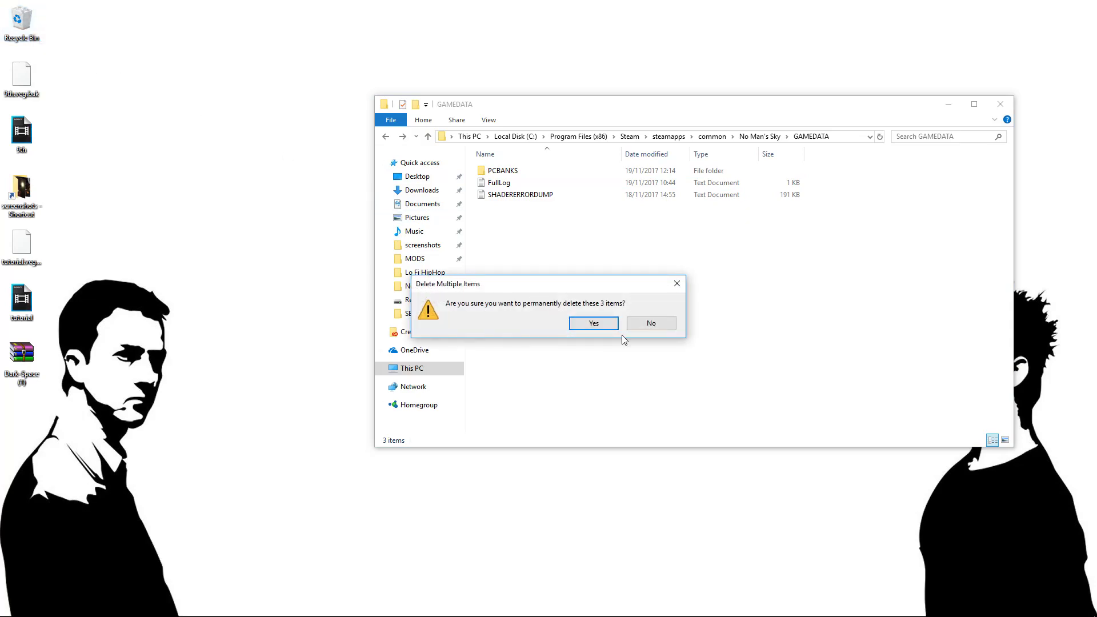
left_click(593, 322)
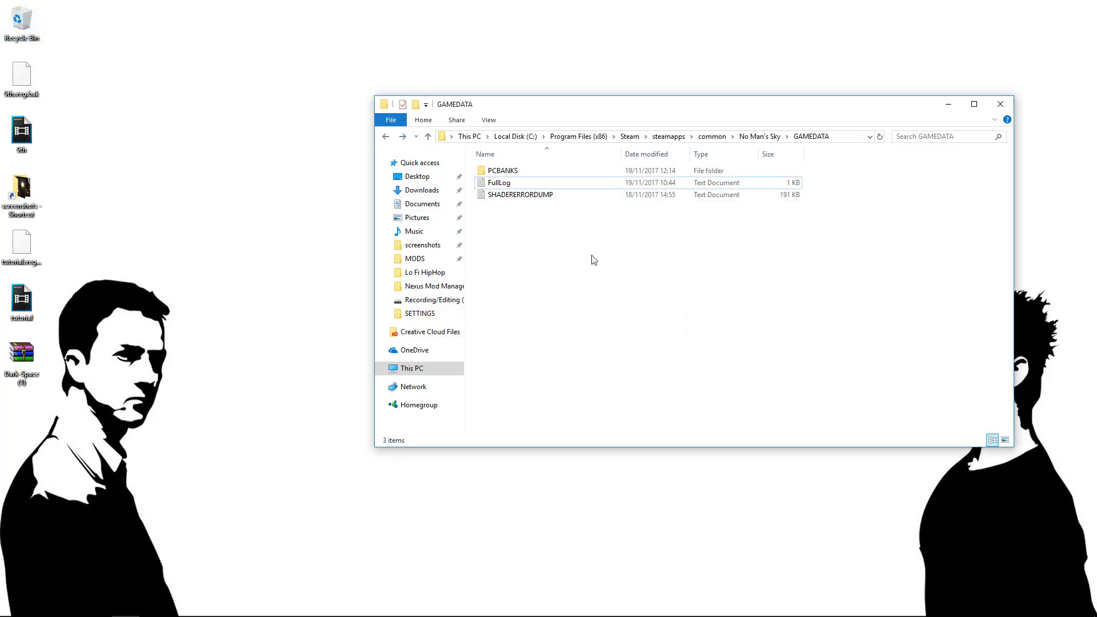
- Confirm the Nebulas Only mod is in PCBANKS\MODS, then close the Explorer window
double_click(520, 170)
double_click(515, 171)
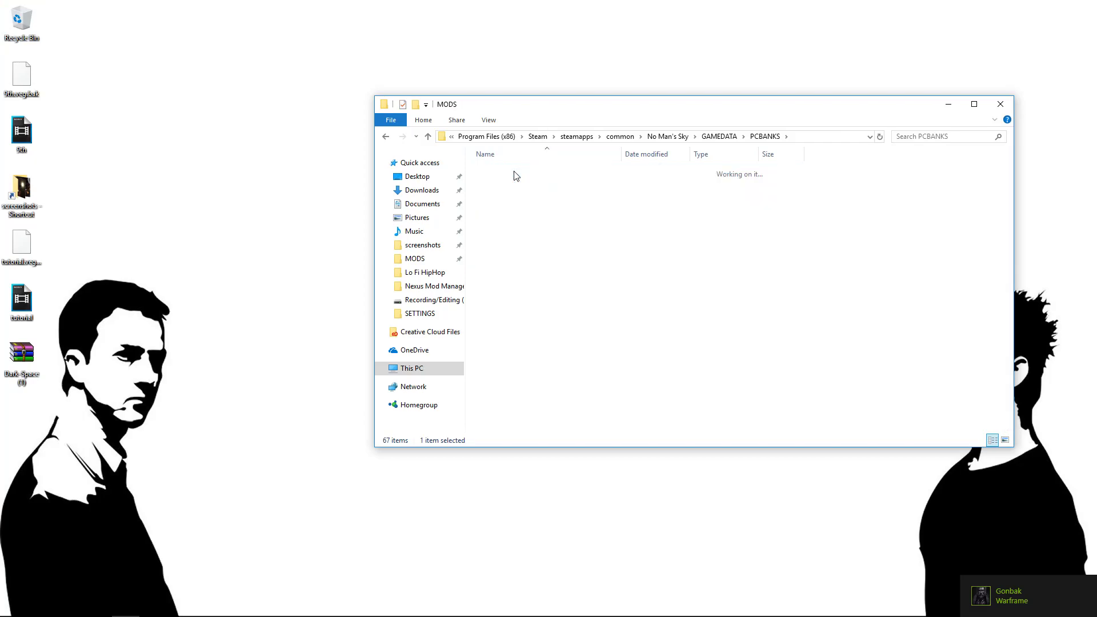
left_click(996, 102)
left_click(209, 607)
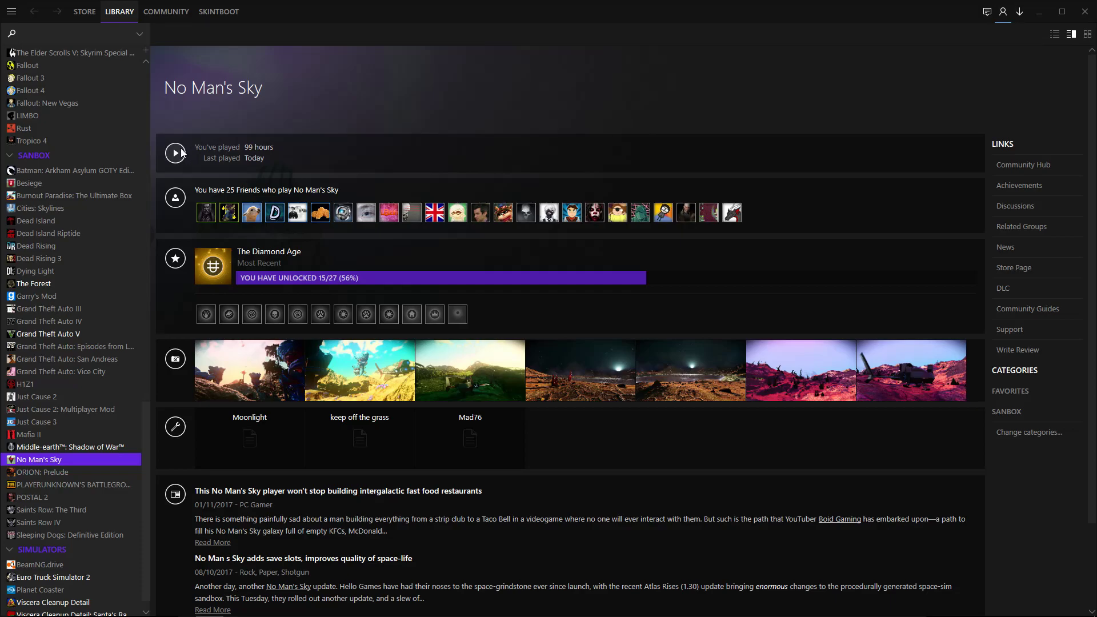
left_click(1040, 11)
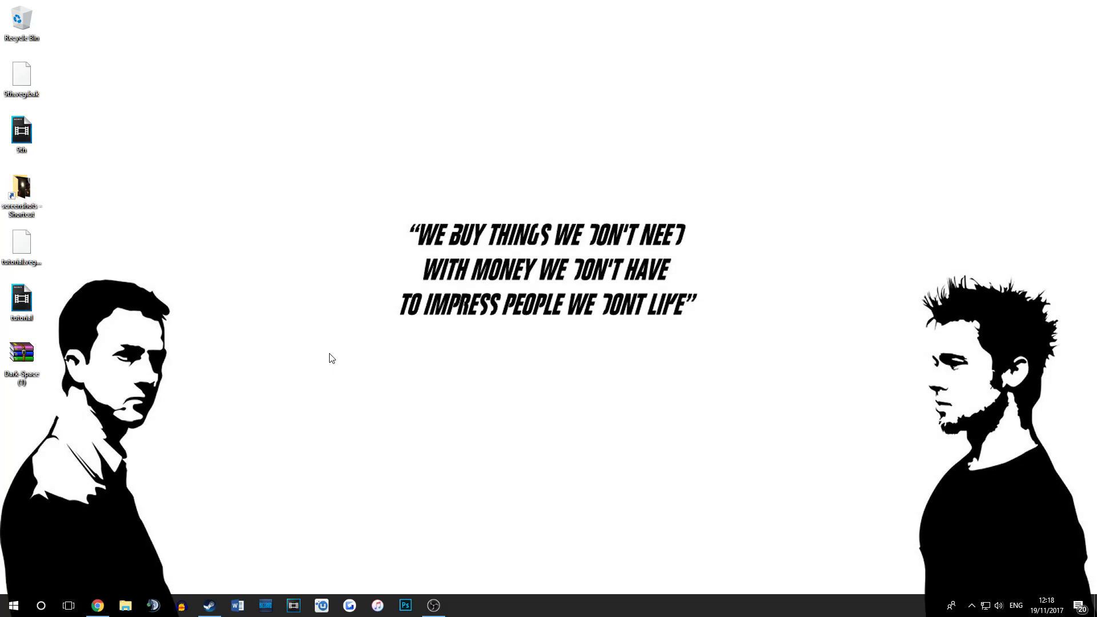
mouse_move(433, 605)
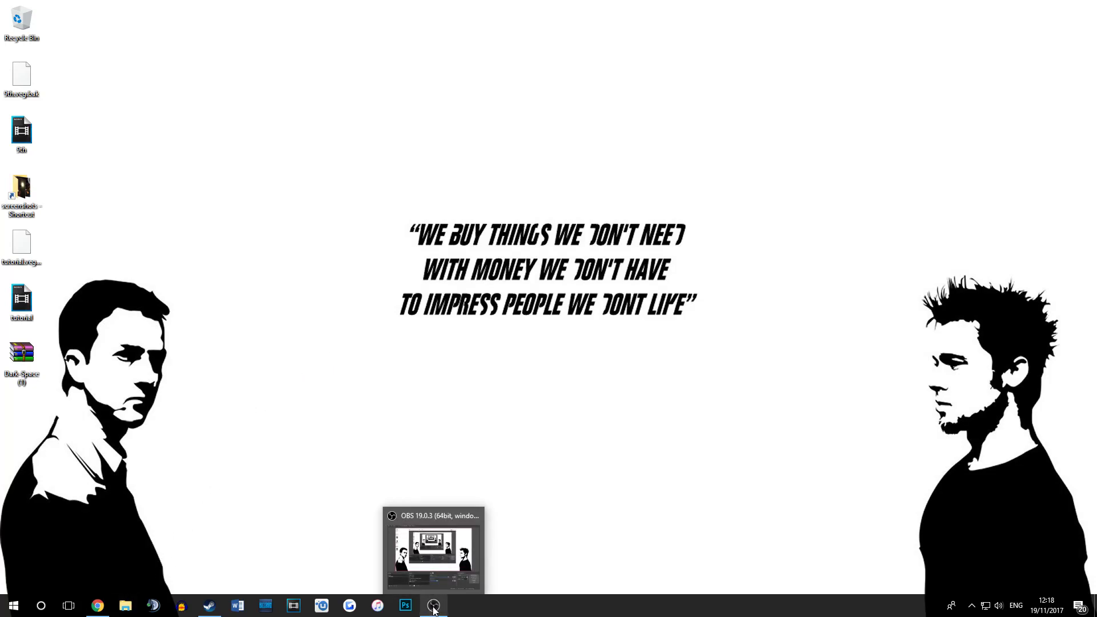
mouse_move(416, 580)
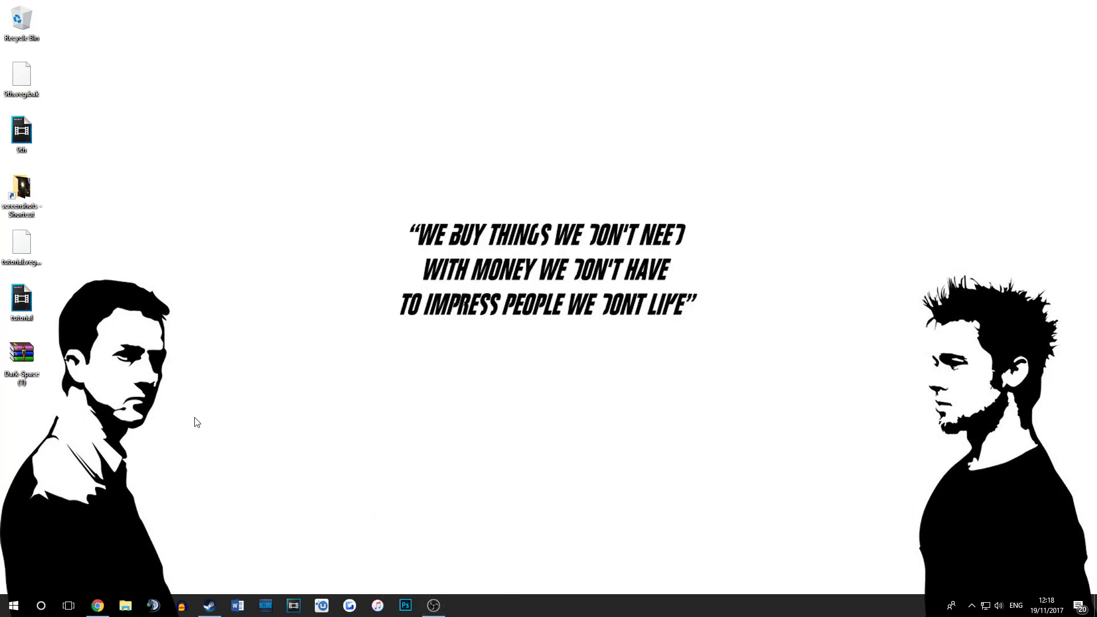
mouse_move(209, 601)
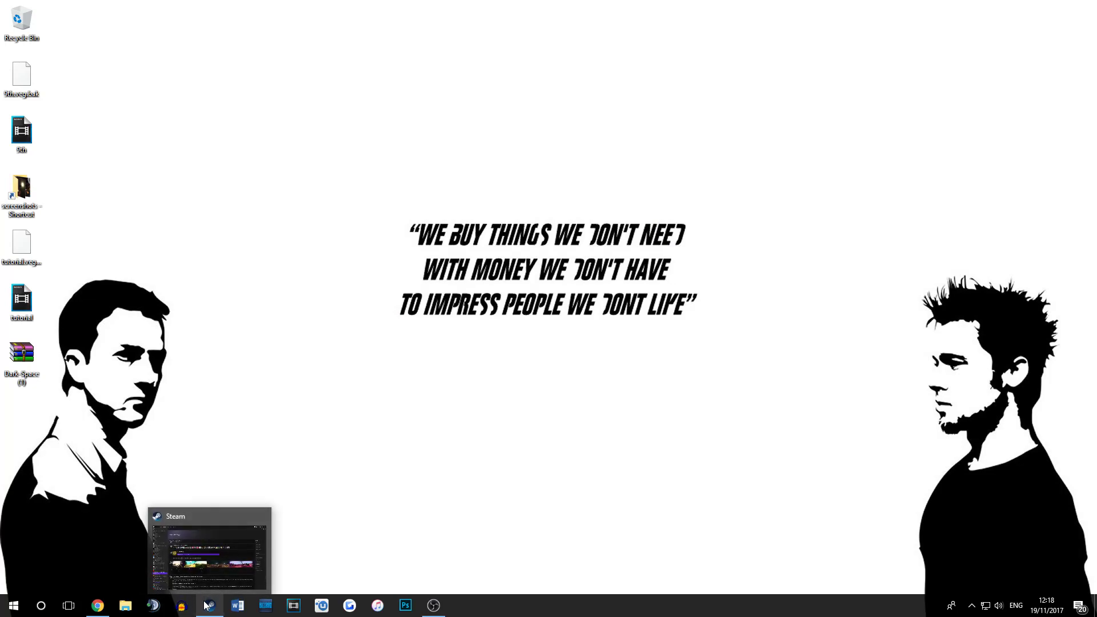